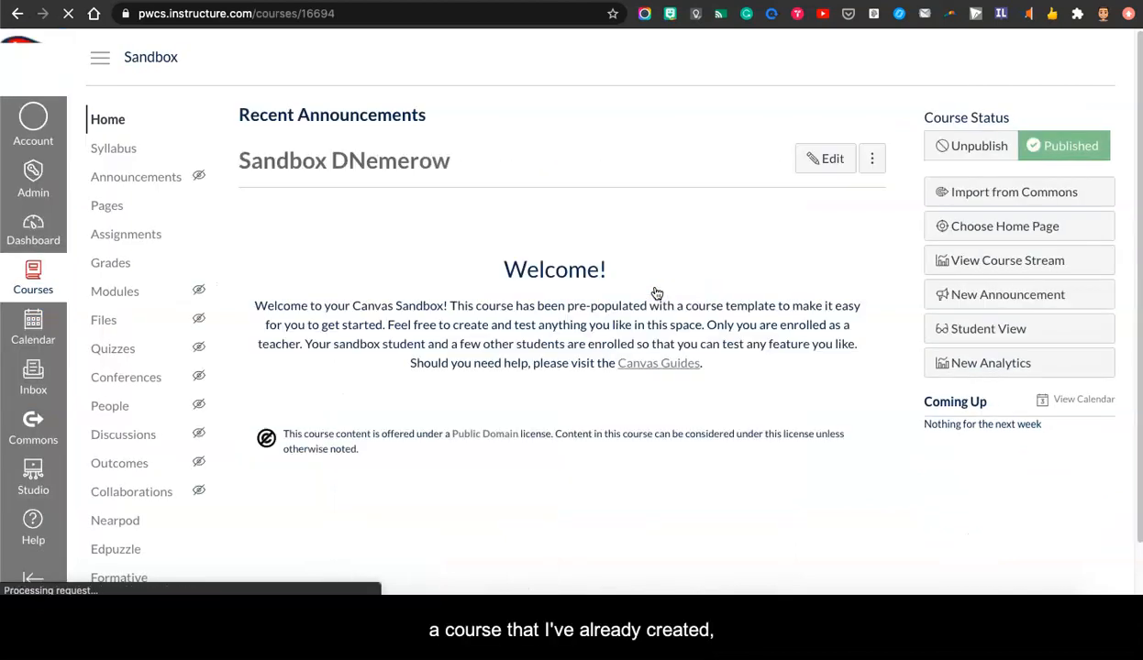
Start a new module named Testing 1 in the course's modules section.
{"action": "left_click", "coordinate": [114, 292]}
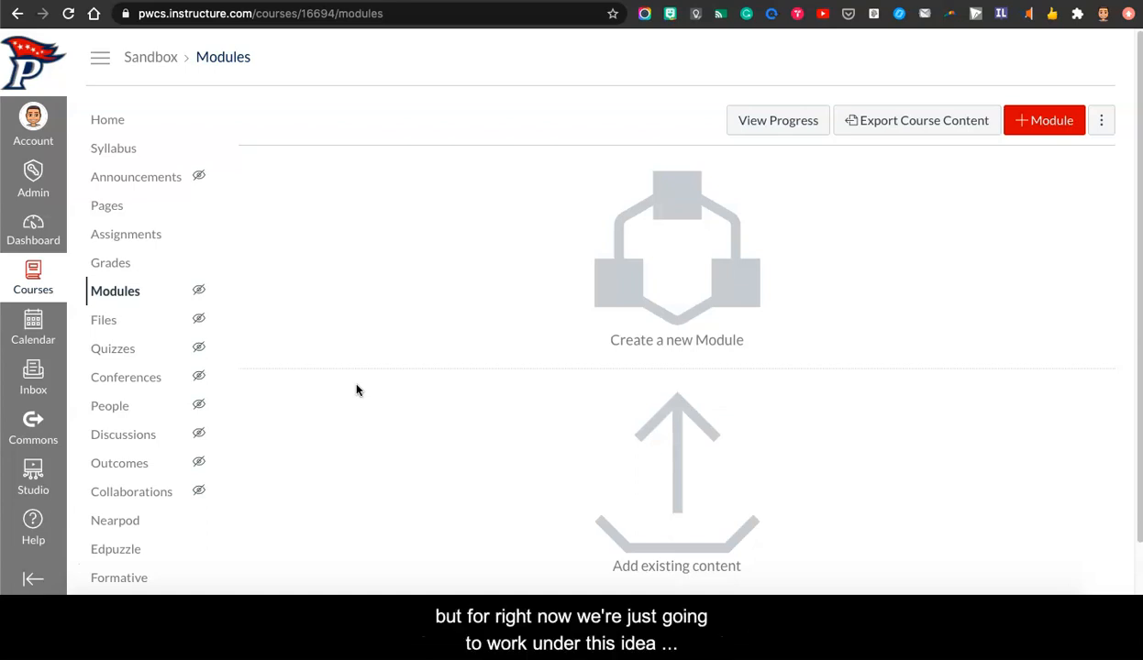
{"action": "left_click", "coordinate": [1048, 119]}
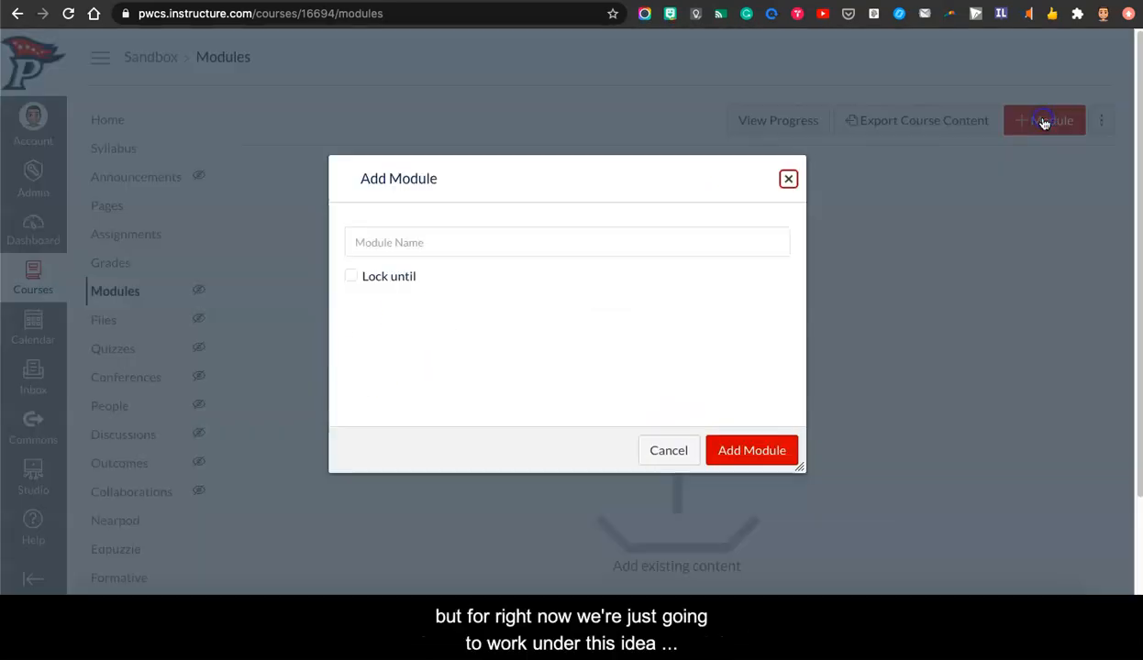
{"action": "left_click", "coordinate": [494, 245]}
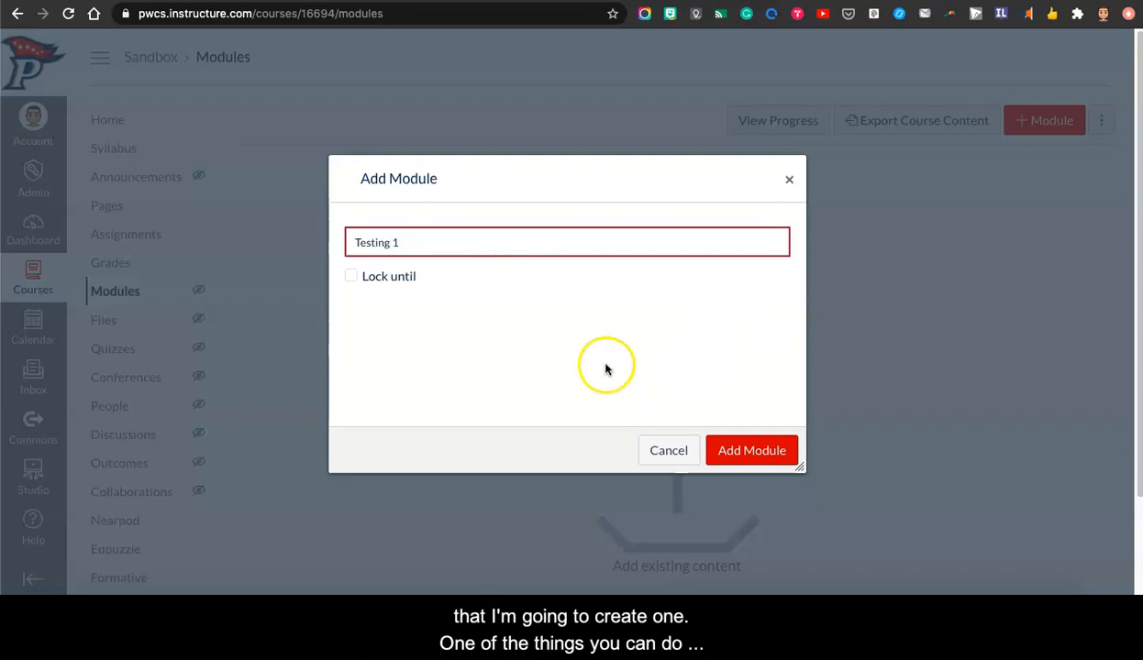
{"action": "left_click", "coordinate": [351, 277]}
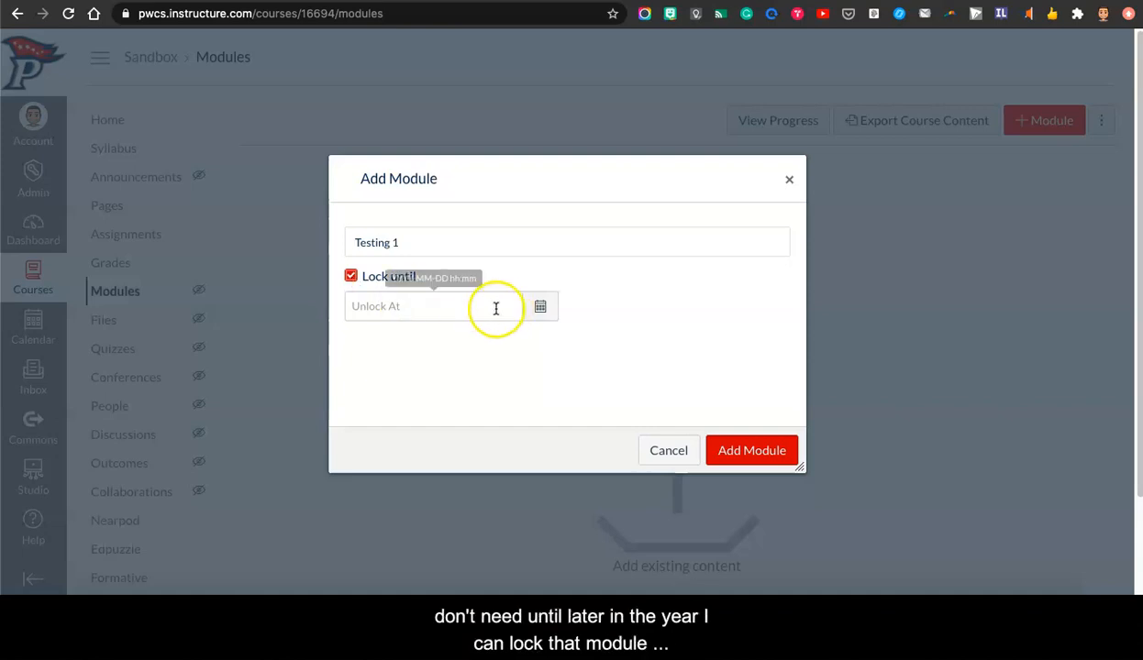
{"action": "left_click", "coordinate": [540, 307]}
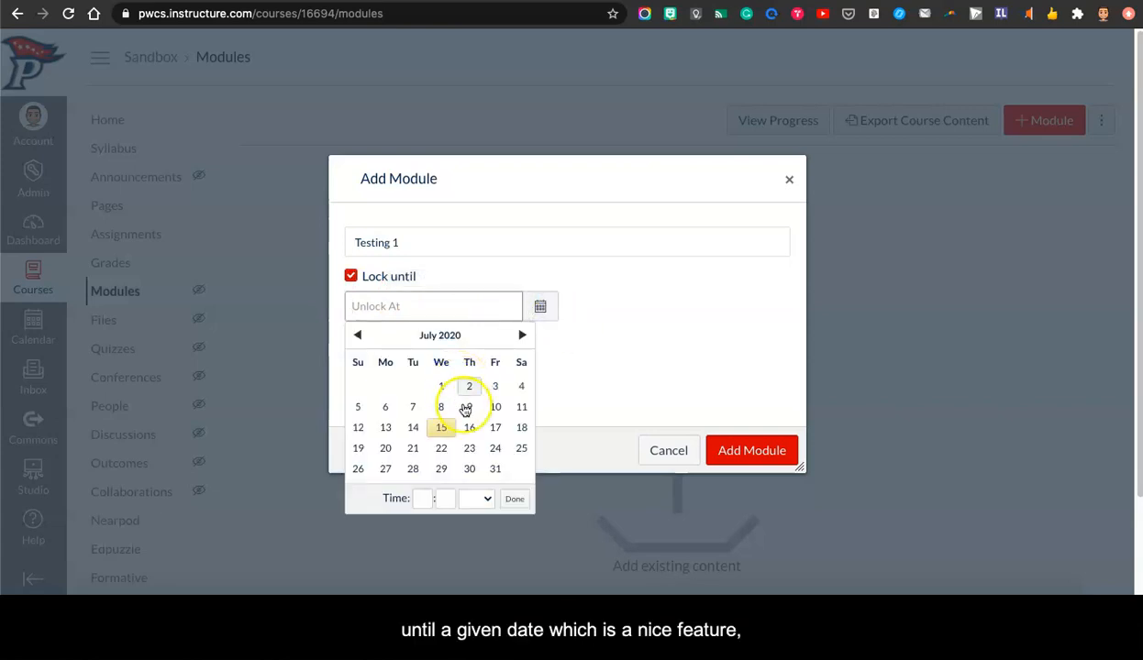
{"action": "left_click", "coordinate": [541, 309]}
{"action": "left_click", "coordinate": [350, 276]}
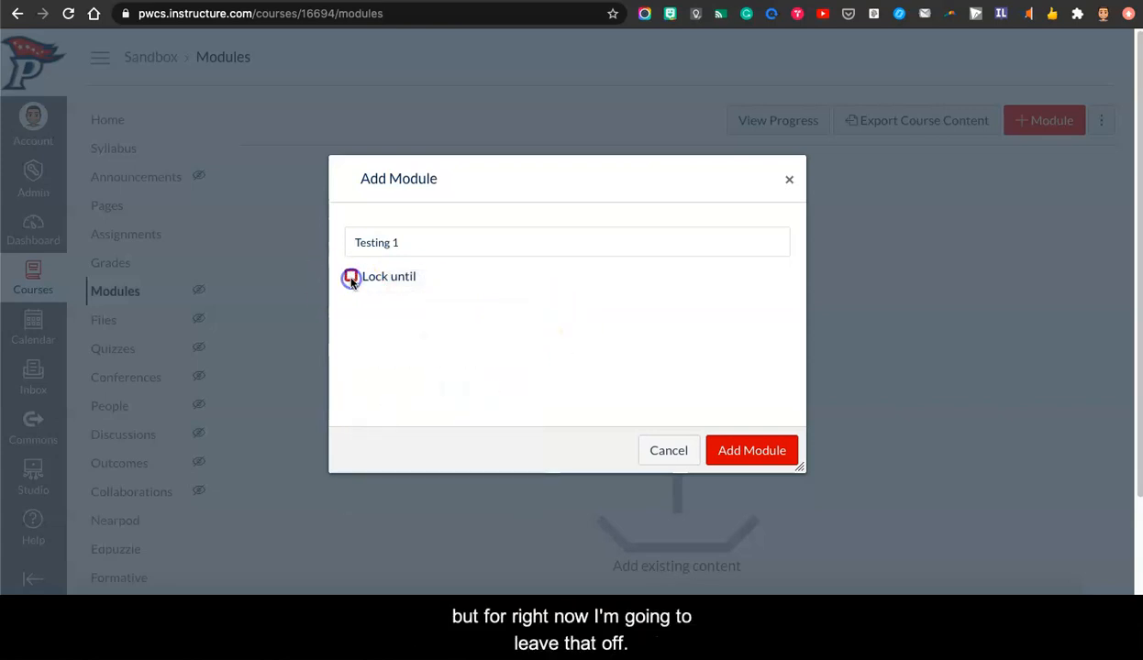
Add the Testing 1 module without a lock date, and create a second module, Testing 2, with Testing 1 as its prerequisite.
{"action": "left_click", "coordinate": [789, 450]}
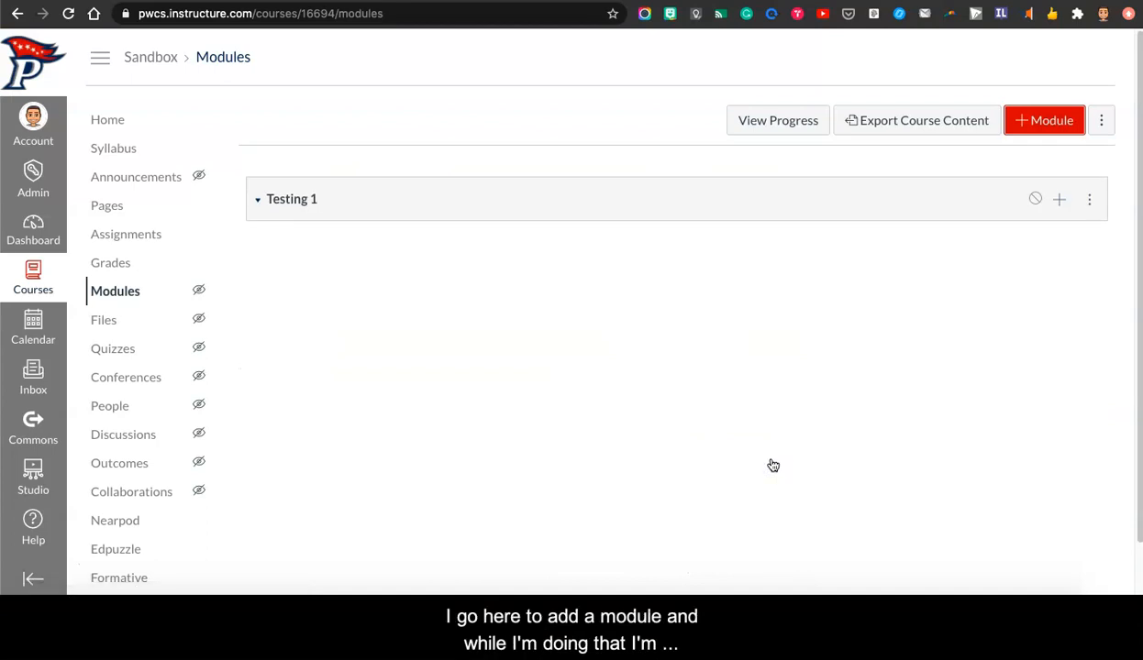
{"action": "left_click", "coordinate": [1053, 121]}
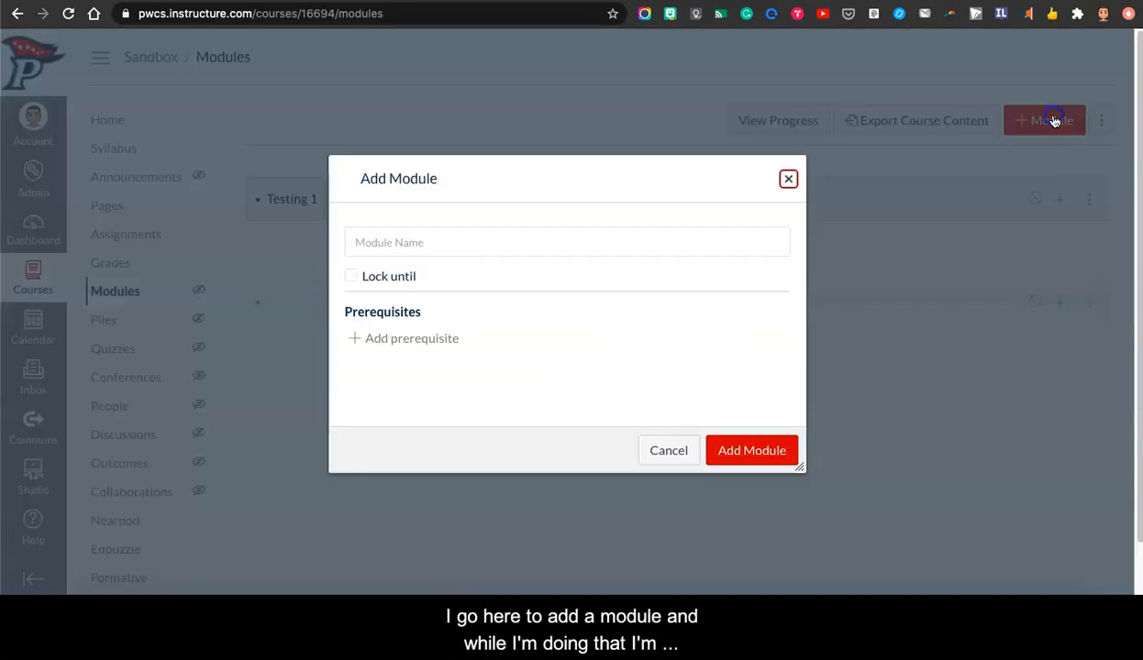
{"action": "left_click", "coordinate": [394, 243]}
{"action": "type", "text": "Testing Modul"}
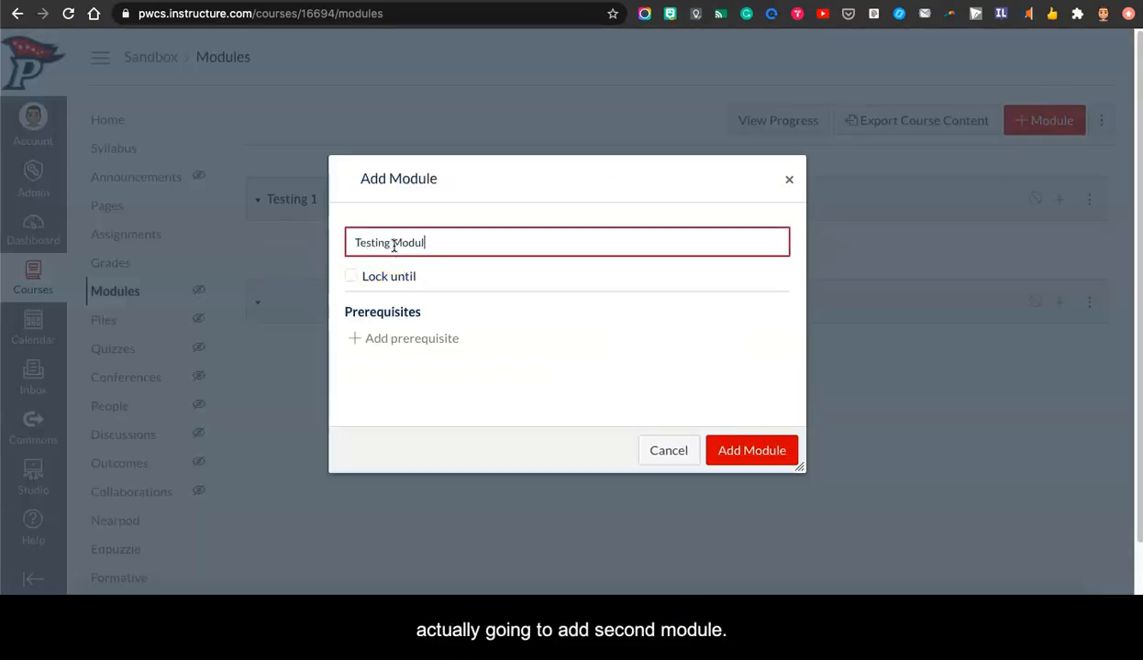
{"action": "type", "text": "e"}
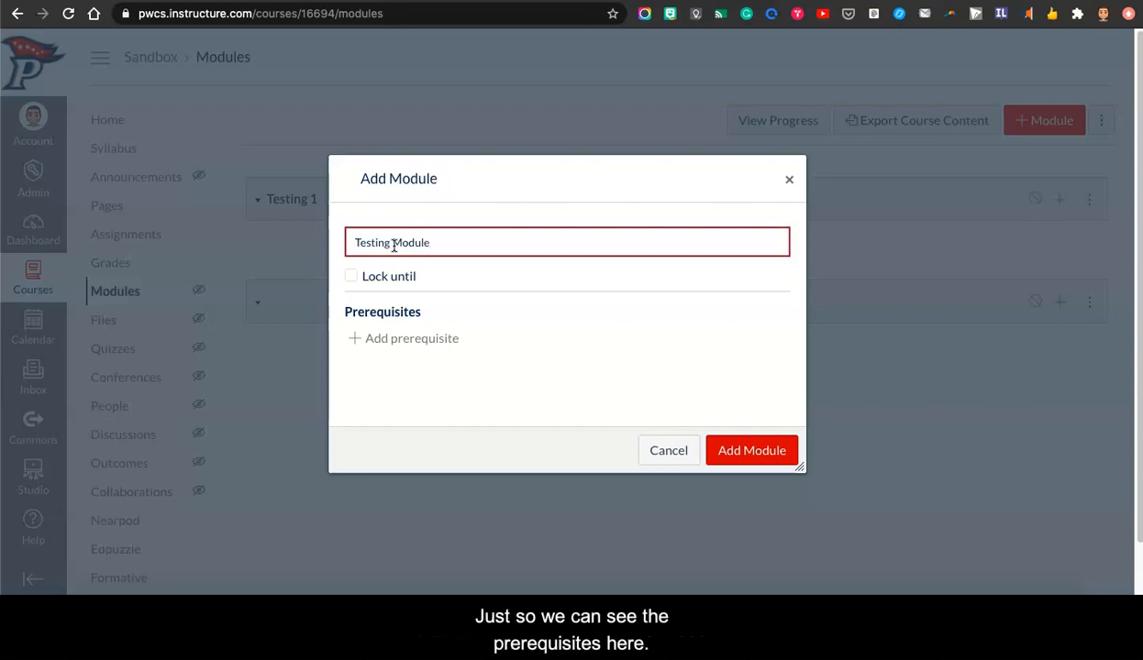
{"action": "left_click", "coordinate": [410, 341]}
{"action": "left_click", "coordinate": [403, 338]}
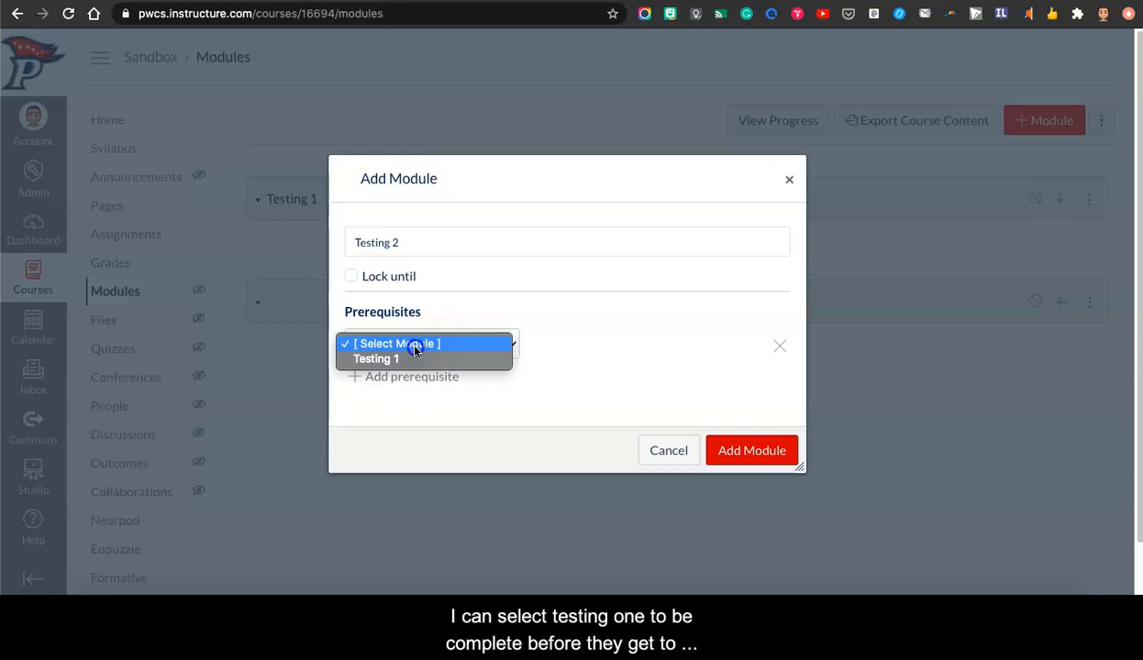
{"action": "left_click", "coordinate": [404, 360]}
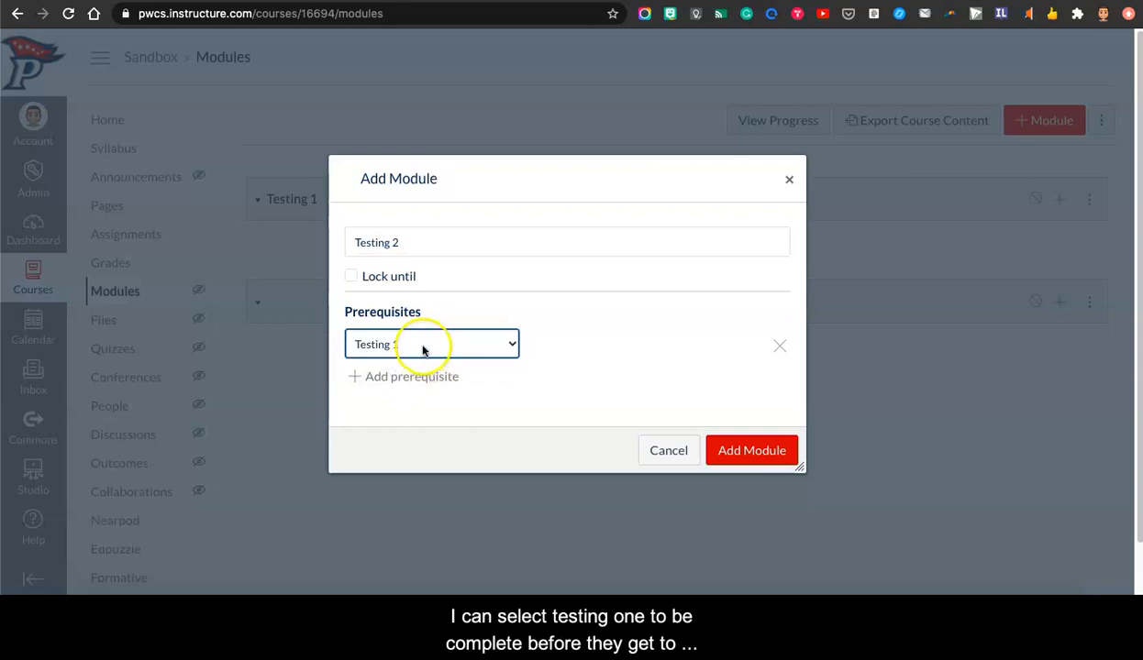
{"action": "left_click", "coordinate": [758, 453]}
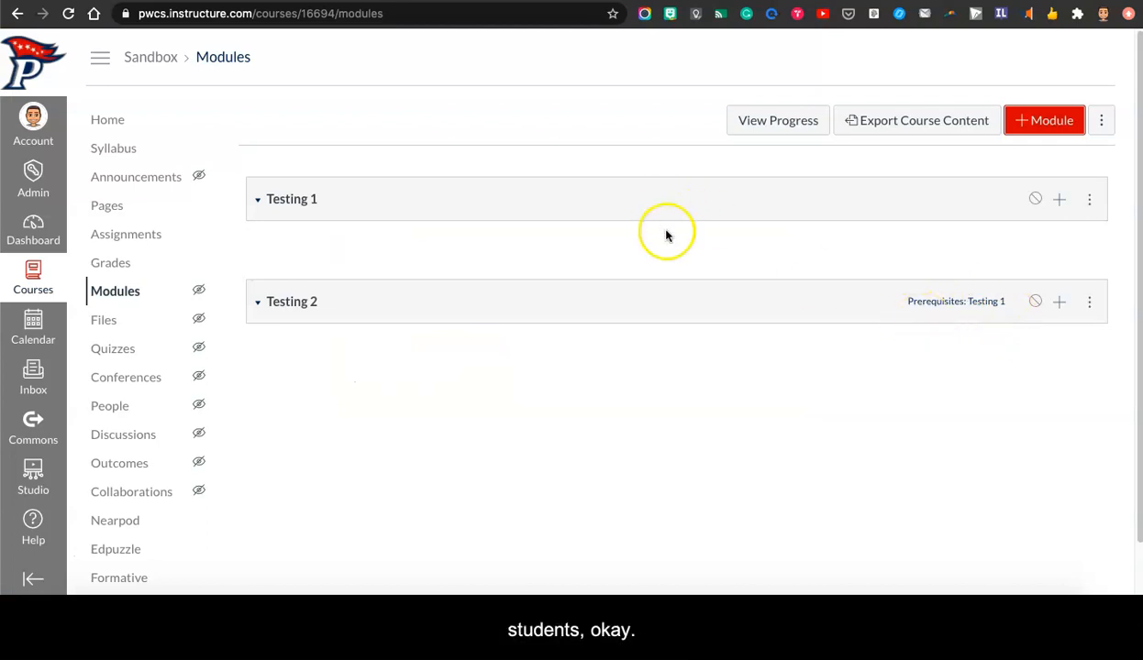
Add the existing assignment 1.5 | Customize Your Profile to the Testing 1 module without indentation.
{"action": "left_click", "coordinate": [1057, 200]}
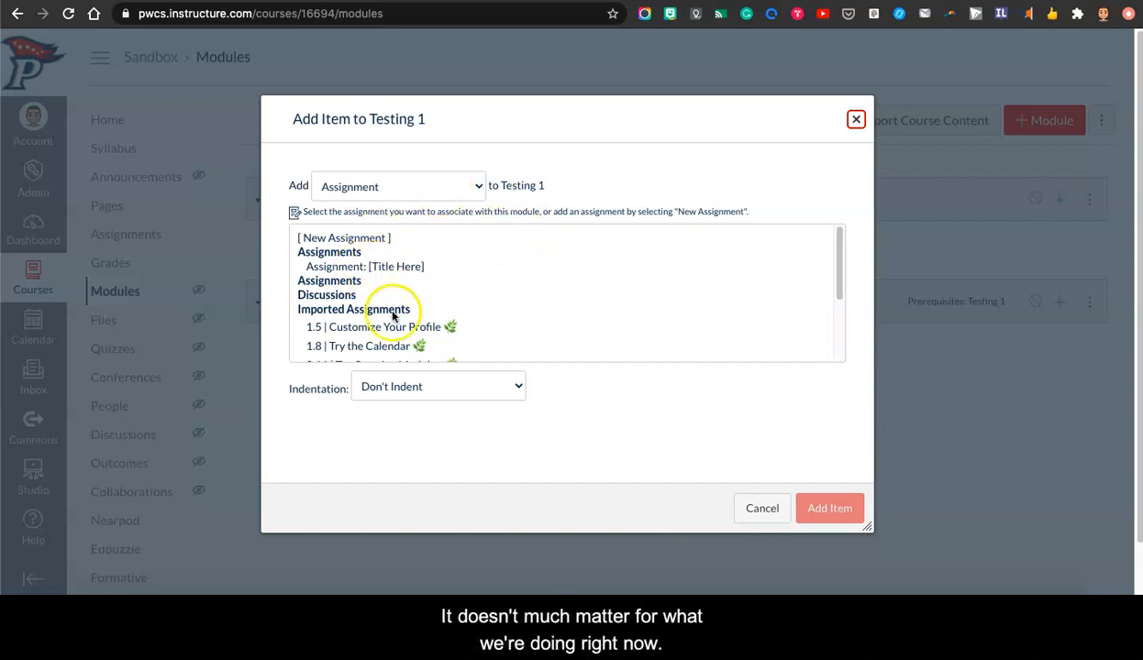
{"action": "scroll", "coordinate": [393, 317], "scroll_direction": "down", "scroll_amount": 2}
{"action": "scroll", "coordinate": [380, 298], "scroll_direction": "up", "scroll_amount": 3}
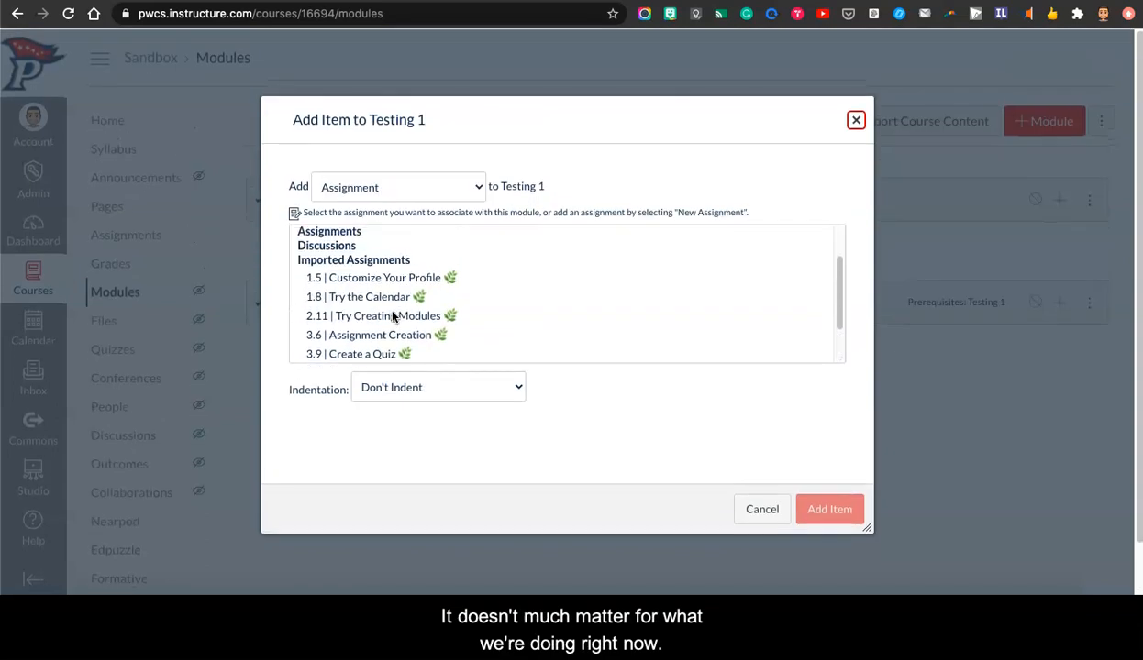
{"action": "left_click", "coordinate": [374, 278]}
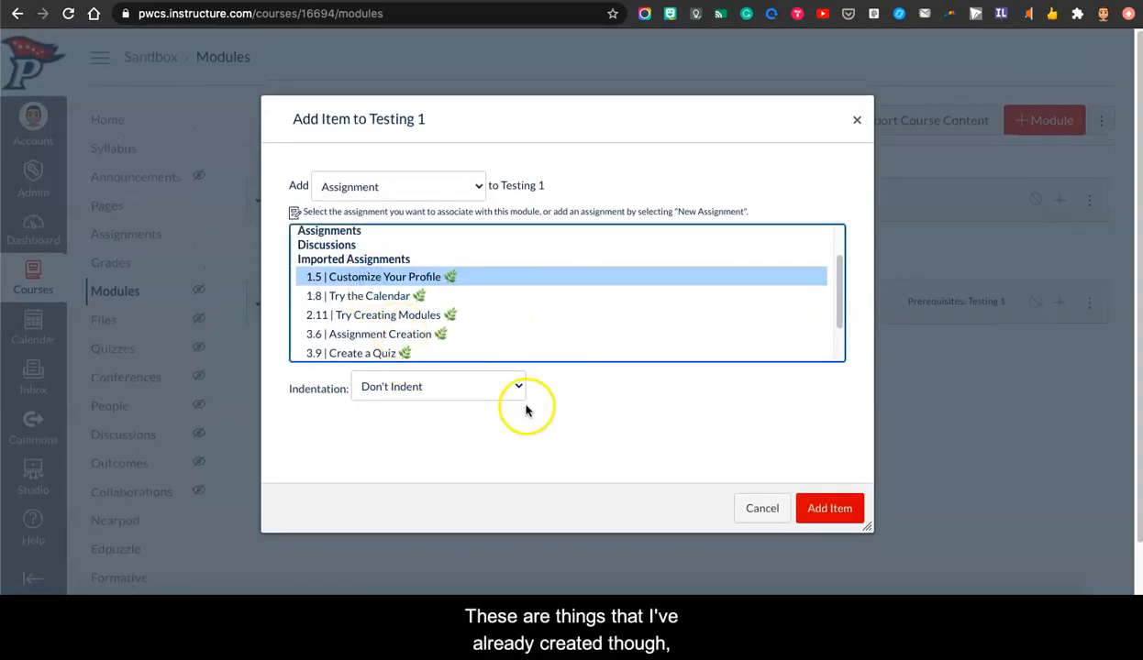
{"action": "left_click", "coordinate": [822, 508]}
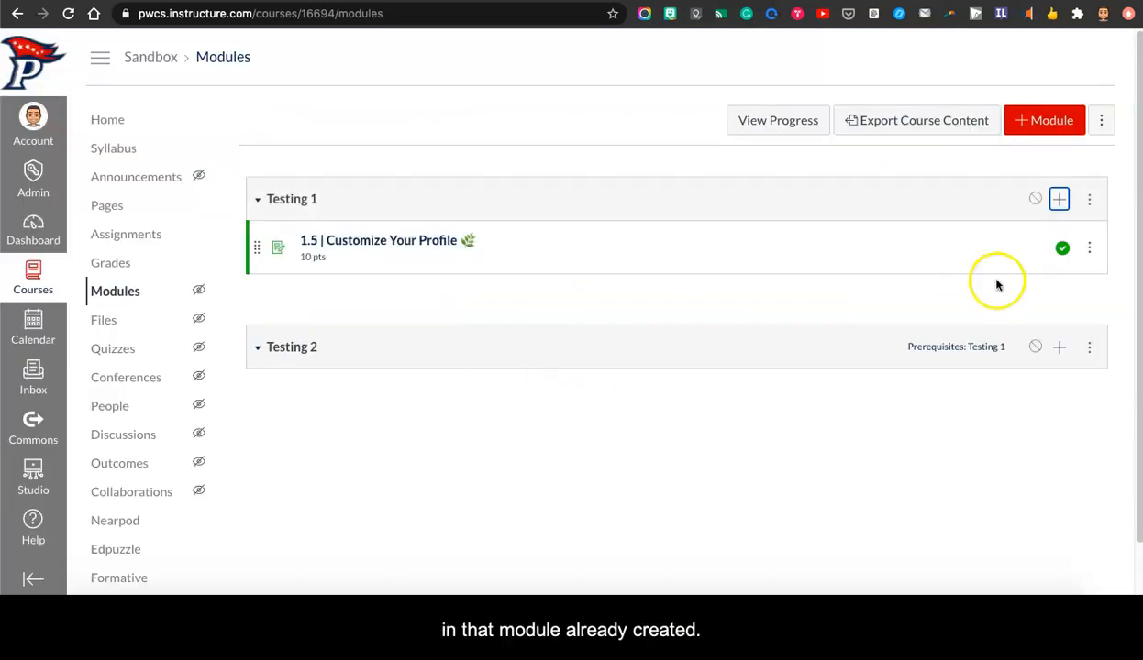
Add the existing assignment 1.8 | Try the Calendar to the Testing 1 module without indentation.
{"action": "left_click", "coordinate": [1060, 200]}
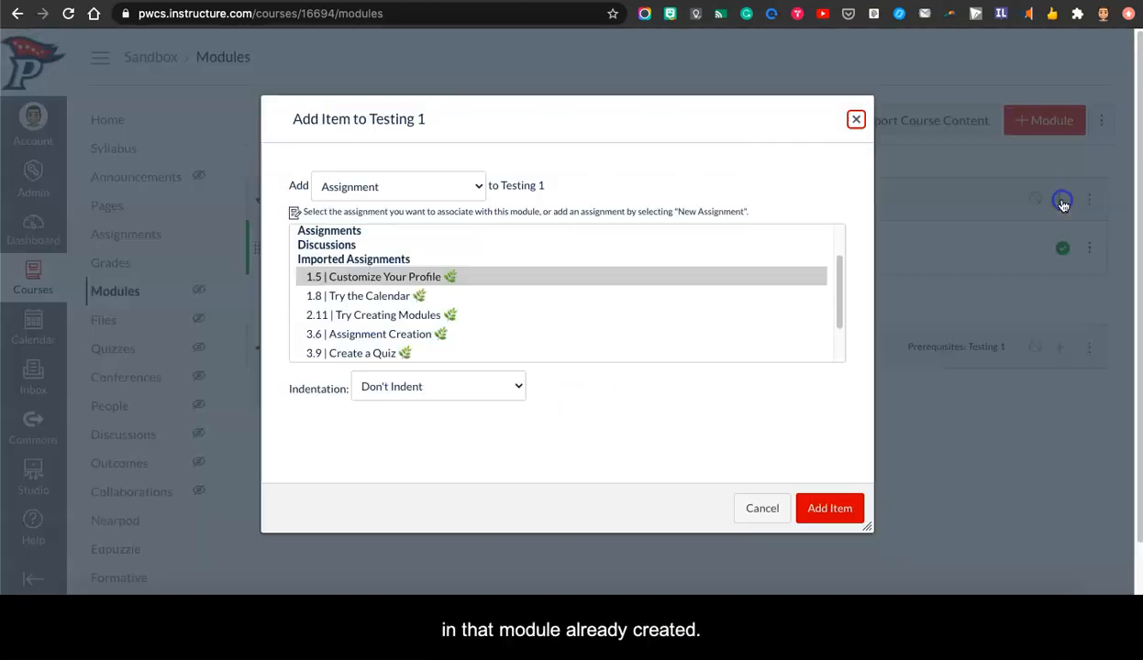
{"action": "left_click", "coordinate": [399, 295]}
{"action": "left_click", "coordinate": [825, 508]}
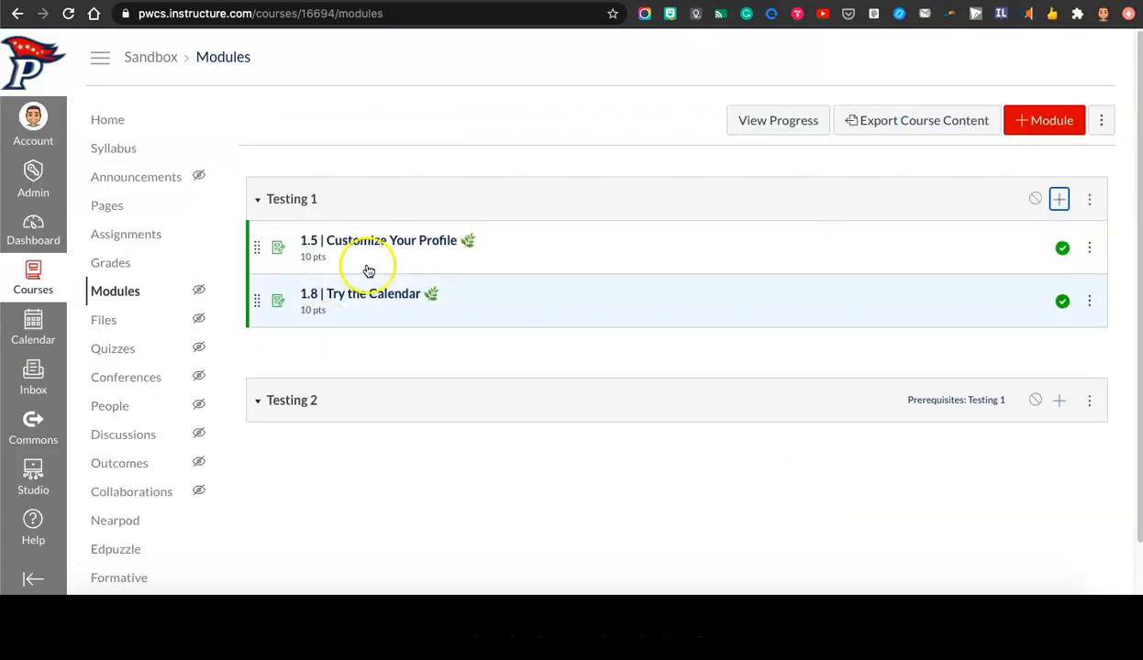
{"action": "left_click", "coordinate": [1060, 199]}
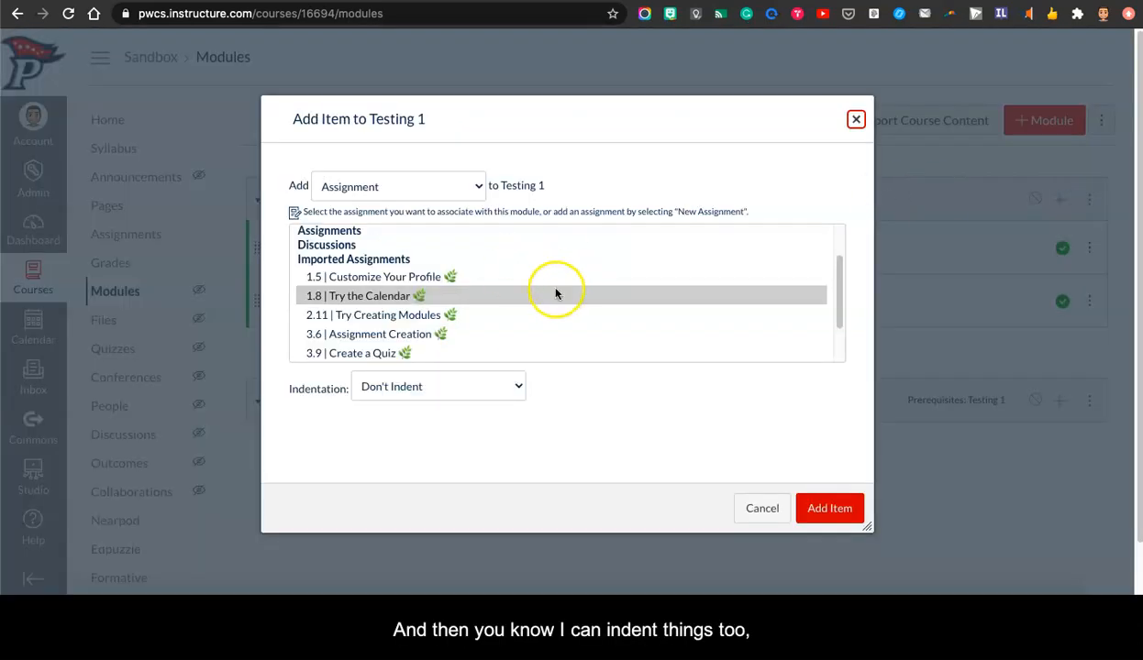
{"action": "left_click", "coordinate": [433, 390]}
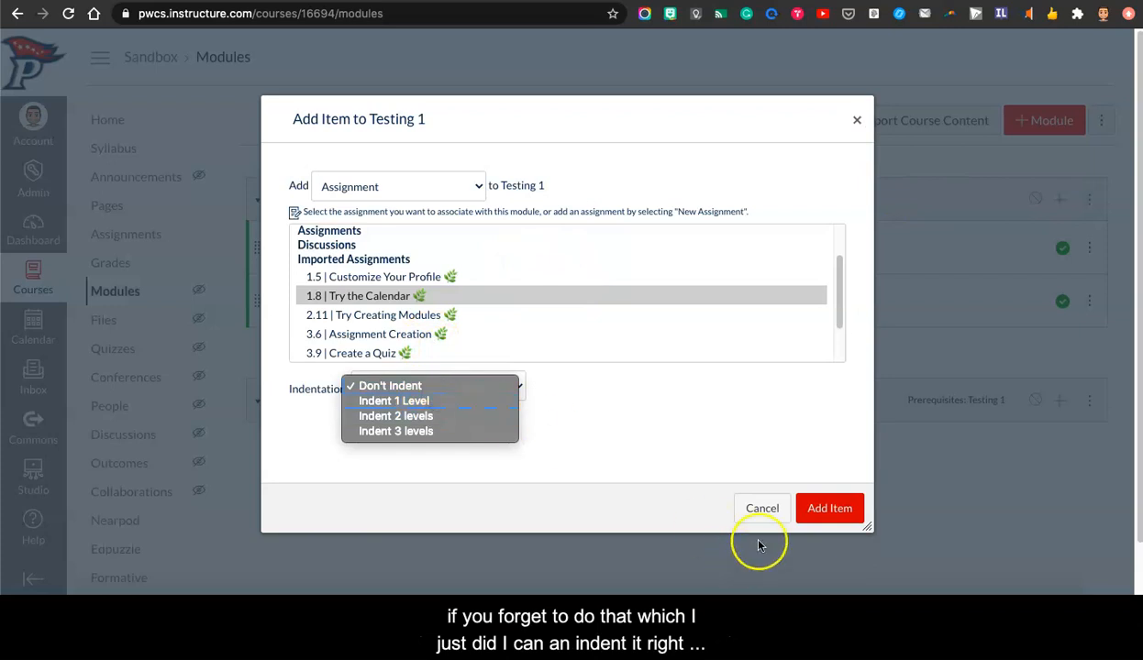
{"action": "left_click", "coordinate": [766, 504]}
{"action": "left_click", "coordinate": [762, 508]}
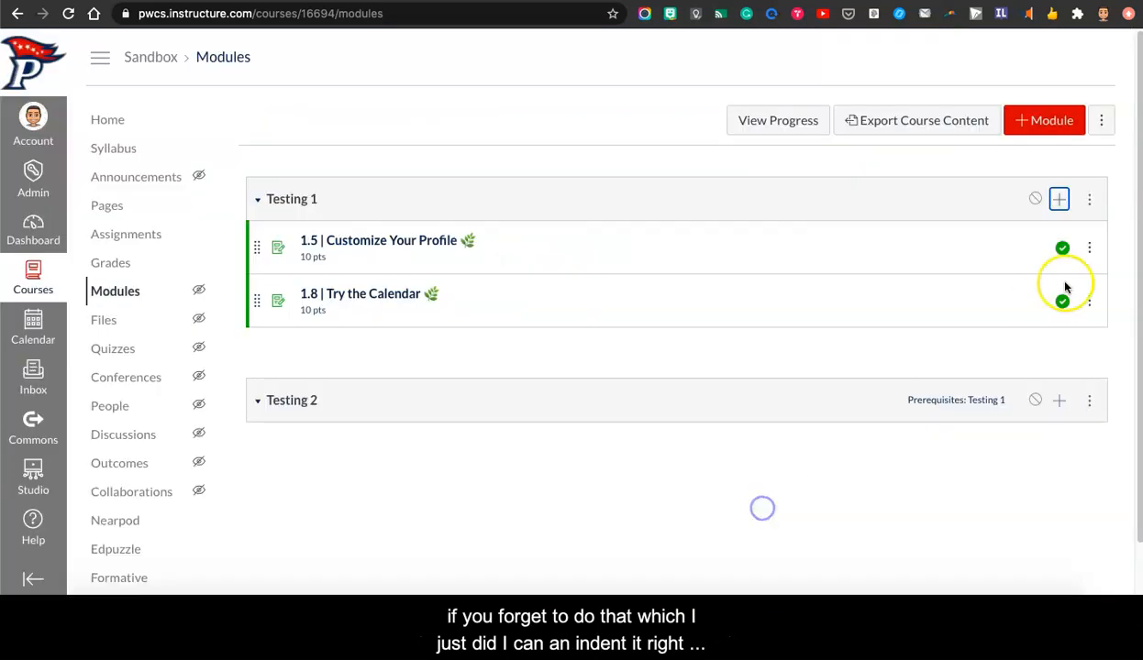
Increase the indent of Customize Your Profile and Try the Calendar in Testing 1 by one level each.
{"action": "left_click", "coordinate": [1090, 249]}
{"action": "left_click", "coordinate": [1061, 289]}
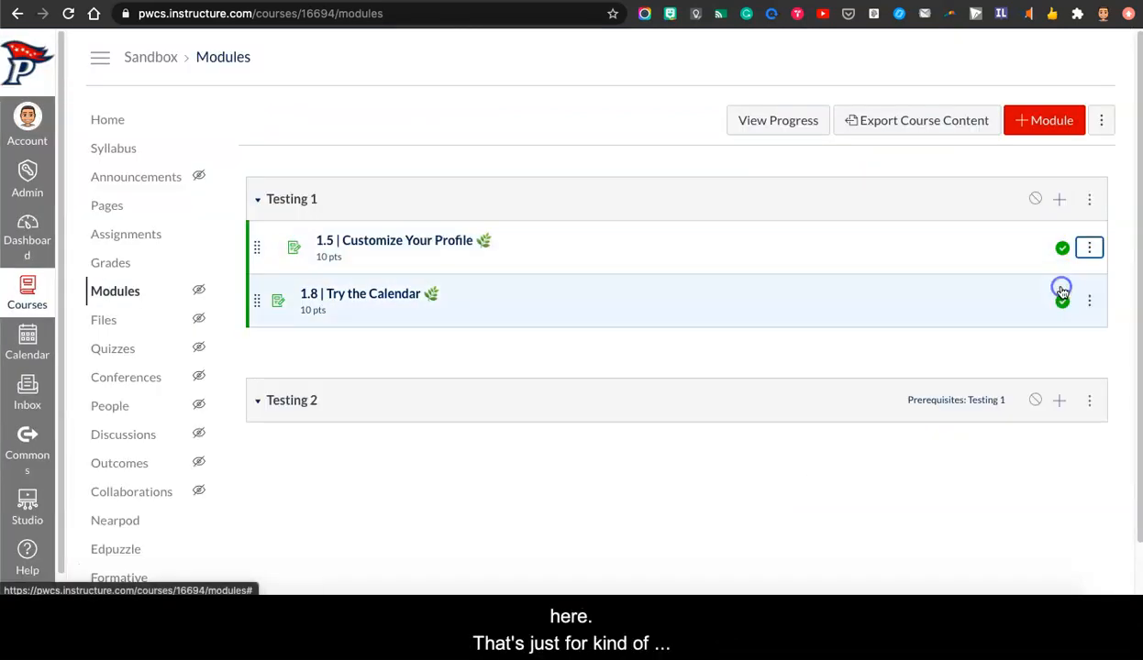
{"action": "left_click", "coordinate": [1090, 303]}
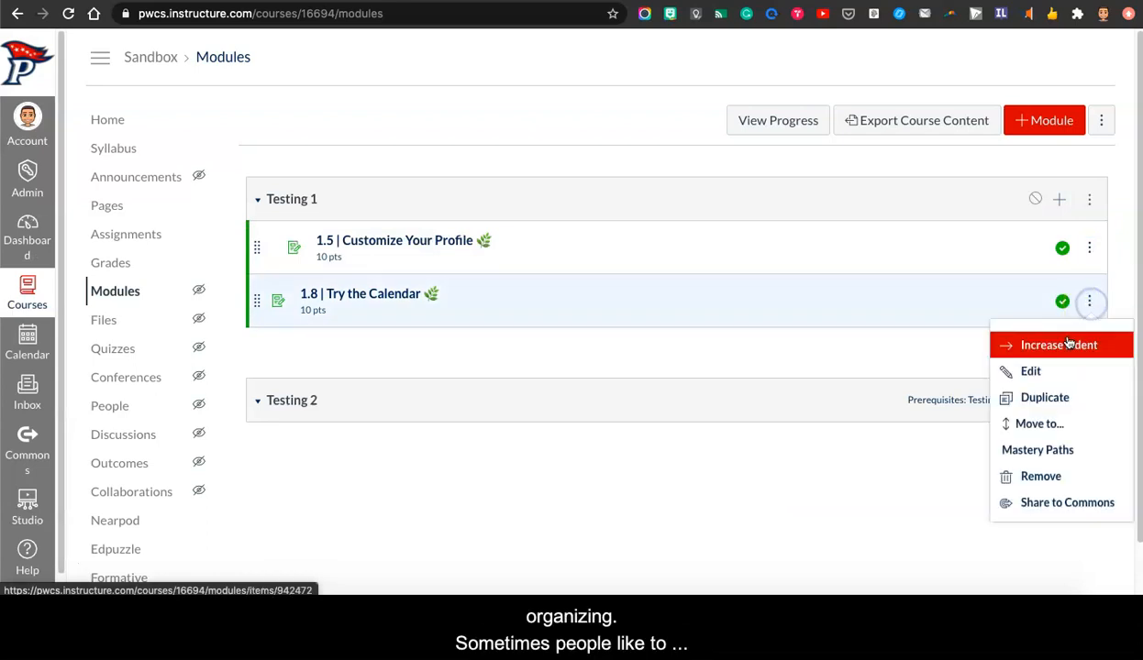
{"action": "left_click", "coordinate": [1068, 340]}
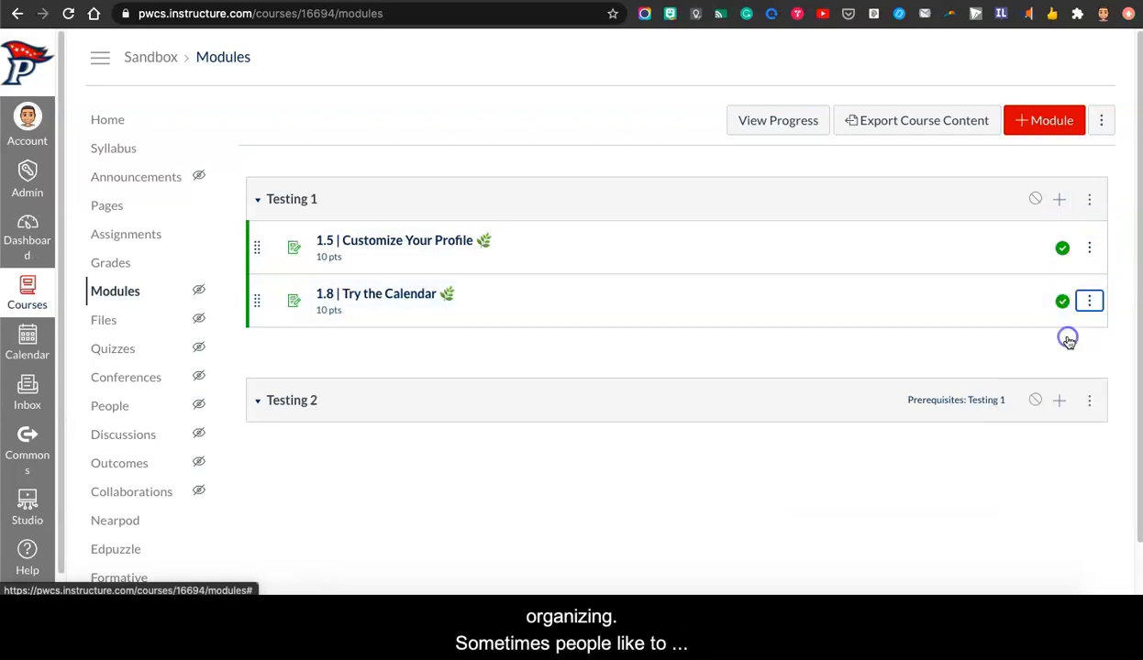
Add an unindented text header reading Assignments to Testing 1 and move it above the module's two assignments.
{"action": "left_click", "coordinate": [1060, 199]}
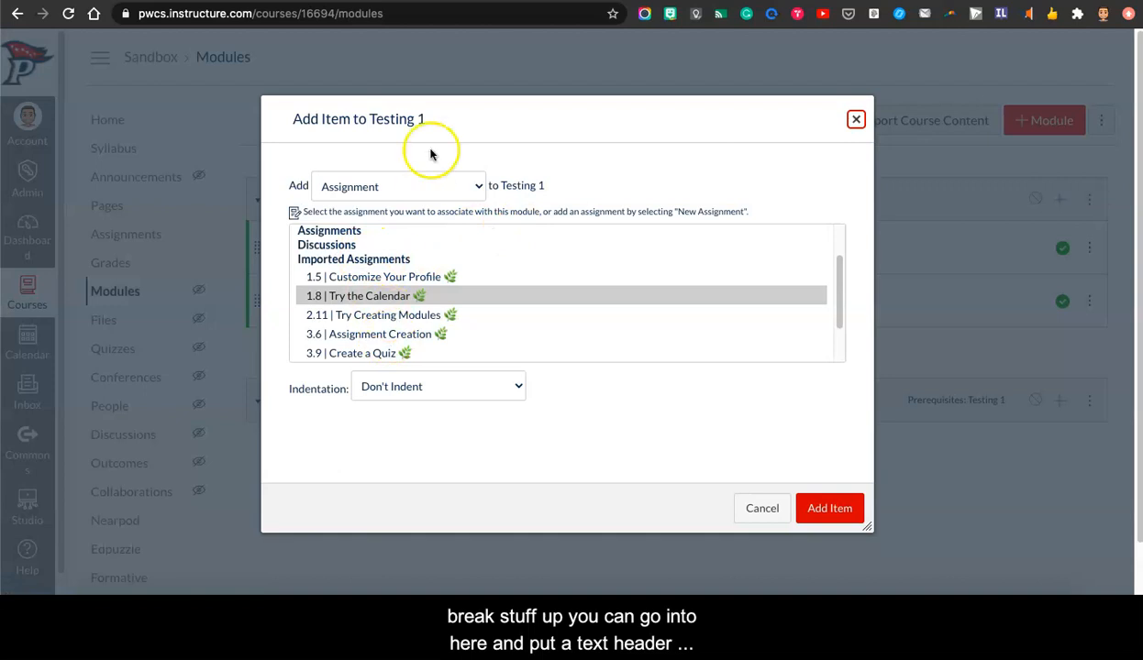
{"action": "left_click", "coordinate": [408, 188]}
{"action": "left_click", "coordinate": [375, 263]}
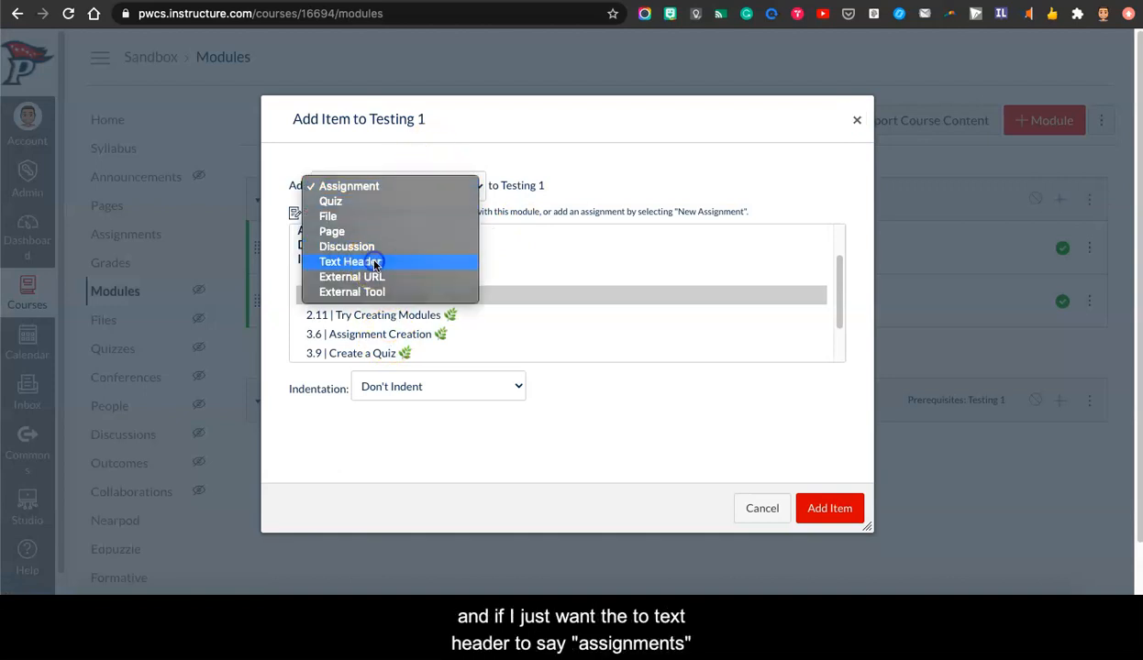
{"action": "left_click", "coordinate": [373, 241]}
{"action": "type", "text": "As"}
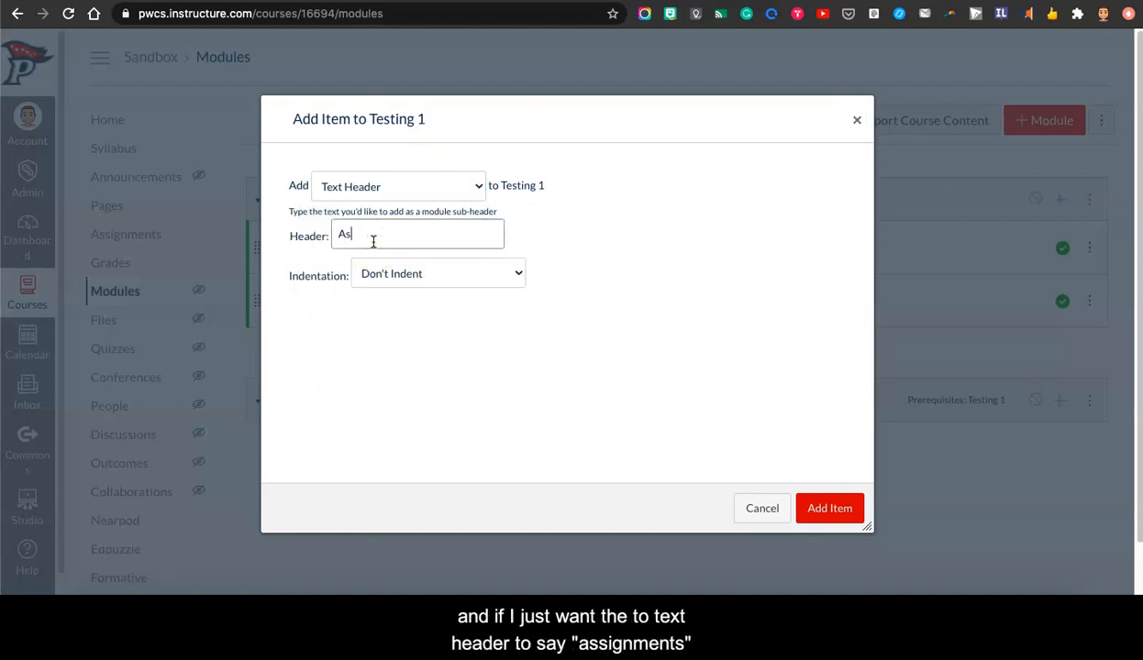
{"action": "type", "text": "signments"}
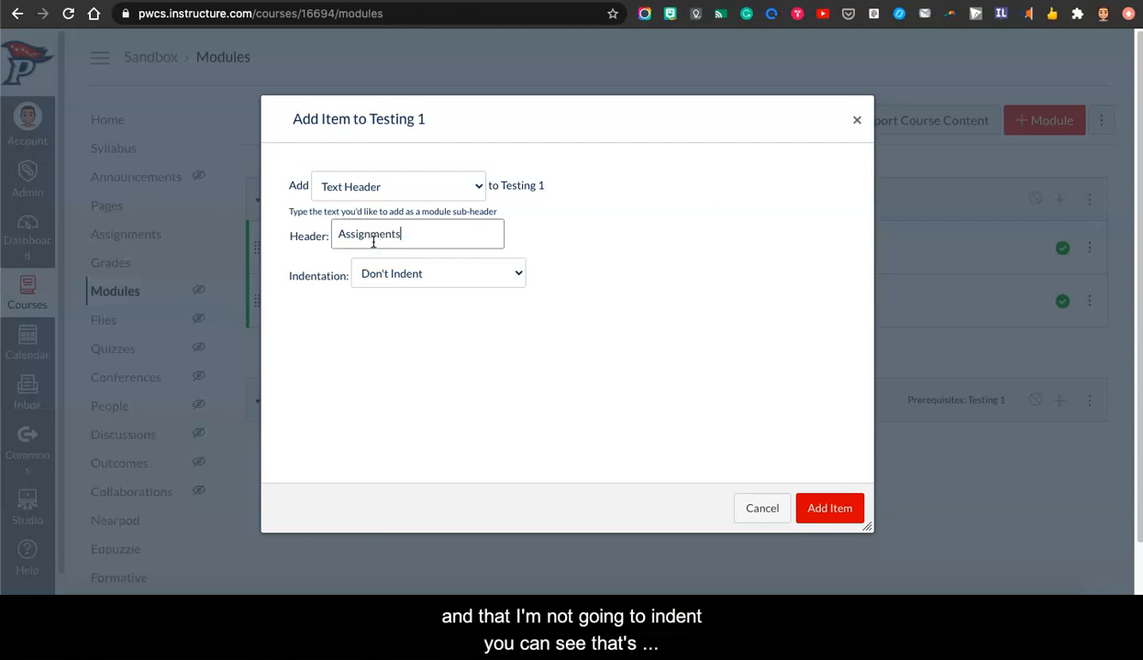
{"action": "left_click", "coordinate": [829, 508]}
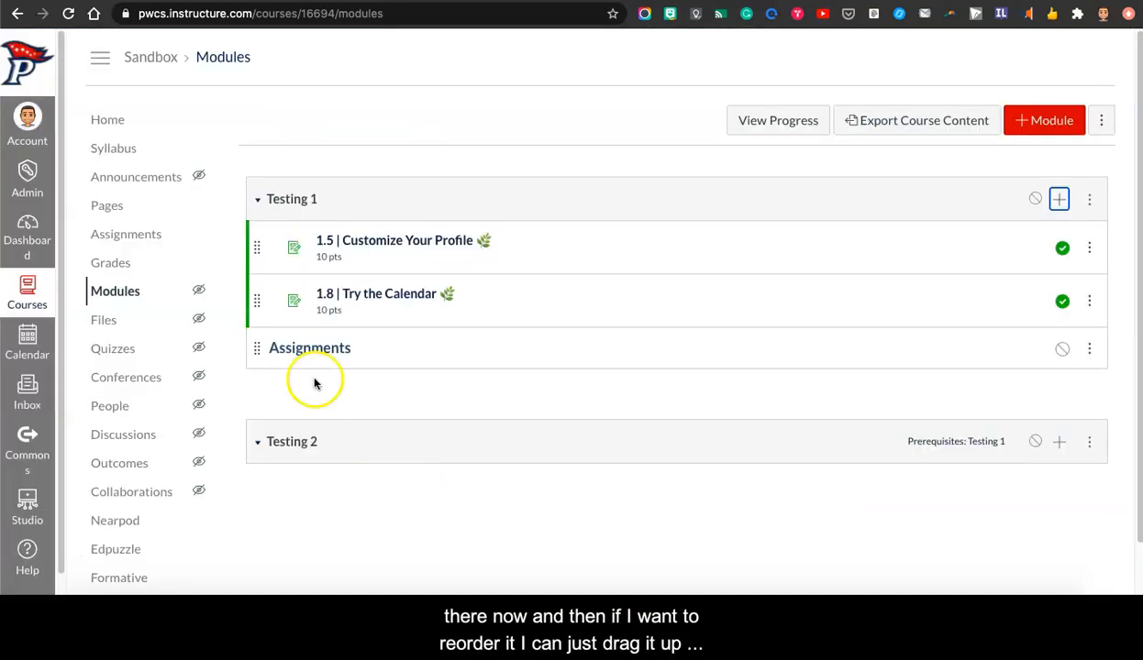
{"action": "left_click_drag", "start_coordinate": [256, 354], "coordinate": [252, 244]}
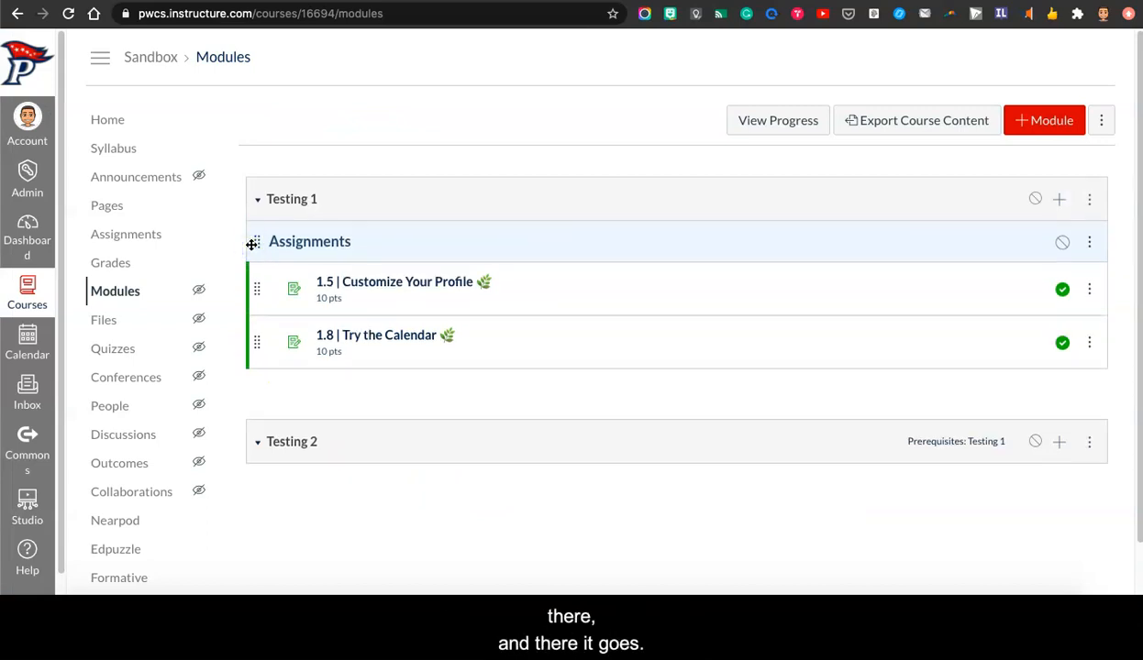
Add the discussion 2.9 | Home Page Submission to the Testing 1 module, indented one level.
{"action": "left_click", "coordinate": [1059, 200]}
{"action": "left_click", "coordinate": [439, 185]}
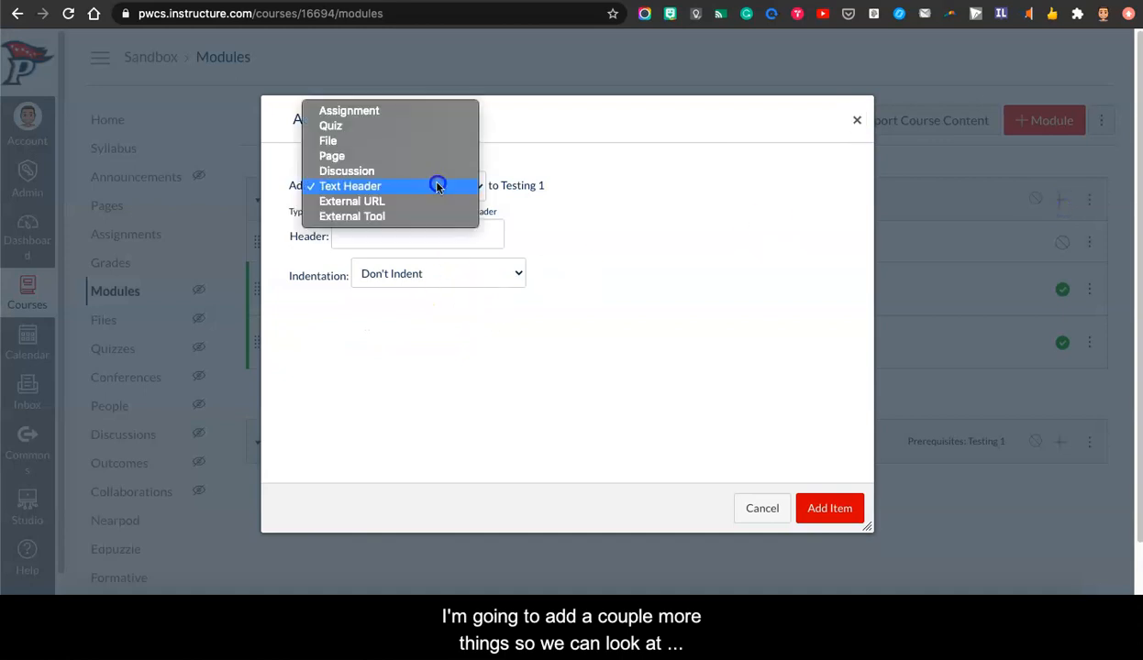
{"action": "left_click", "coordinate": [413, 171]}
{"action": "left_click", "coordinate": [344, 256]}
{"action": "left_click", "coordinate": [495, 387]}
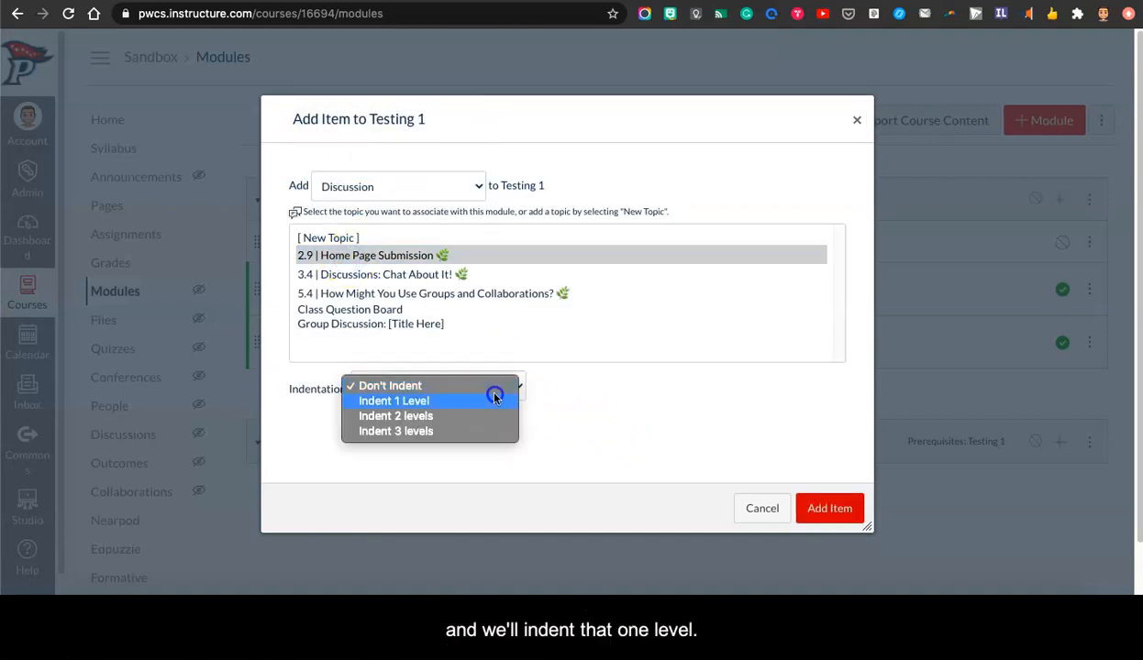
{"action": "left_click", "coordinate": [466, 405]}
{"action": "left_click", "coordinate": [814, 508]}
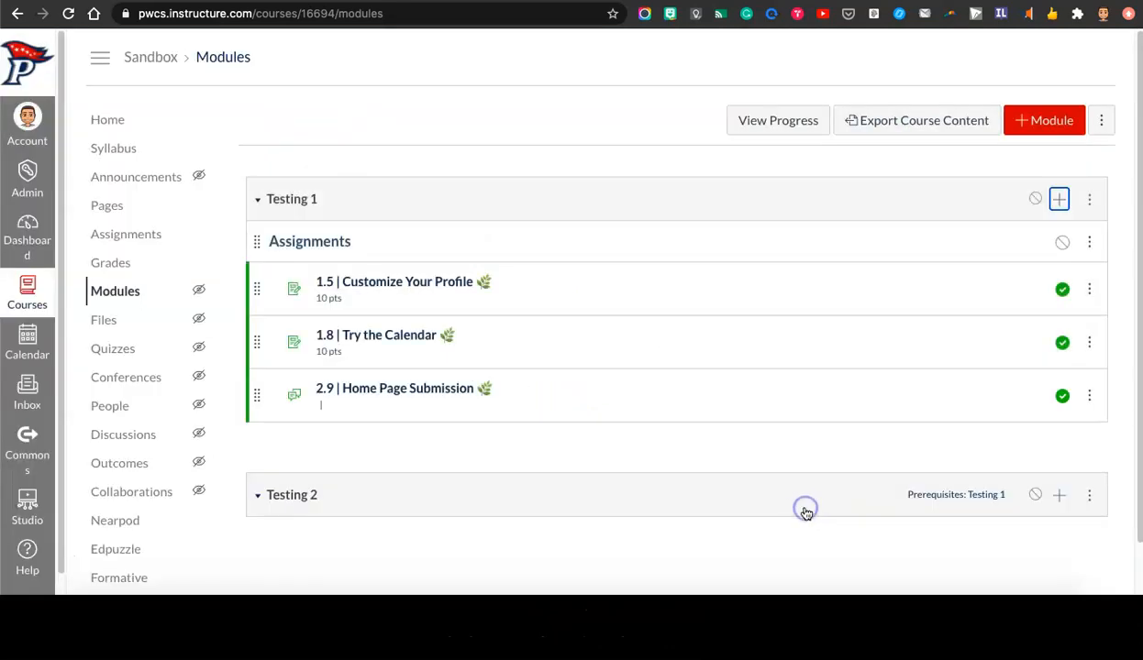
Add the quiz 1.9 | Planting Self Check Quiz to the Testing 1 module, indented one level.
{"action": "left_click", "coordinate": [1059, 199]}
{"action": "left_click", "coordinate": [416, 186]}
{"action": "left_click", "coordinate": [401, 142]}
{"action": "left_click", "coordinate": [387, 257]}
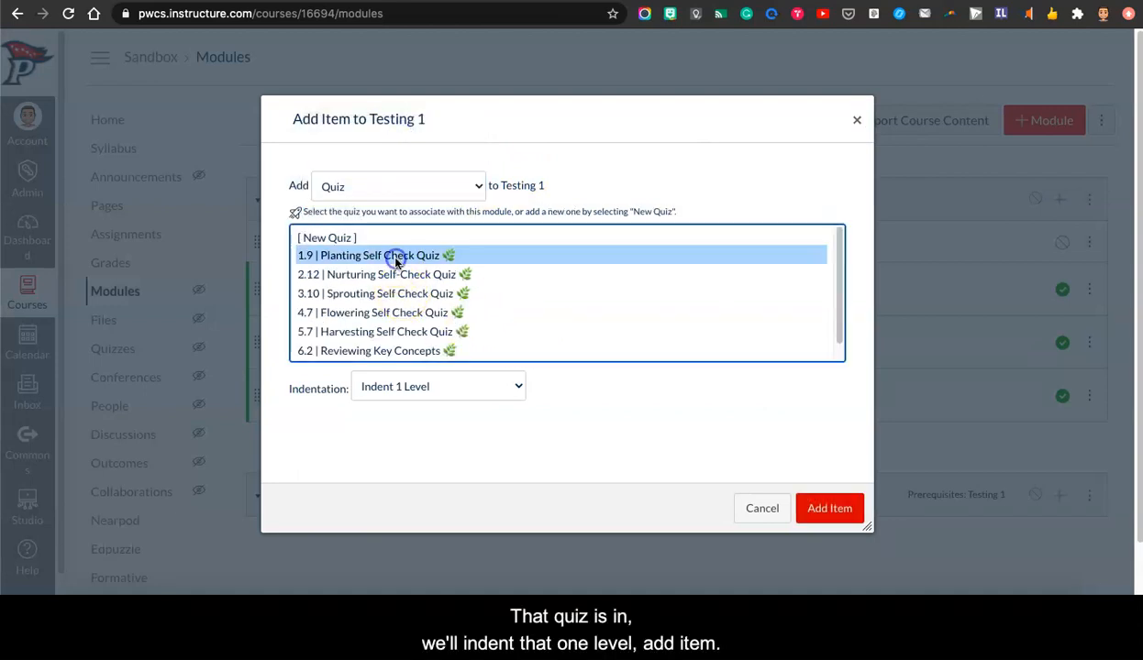
{"action": "left_click", "coordinate": [817, 509]}
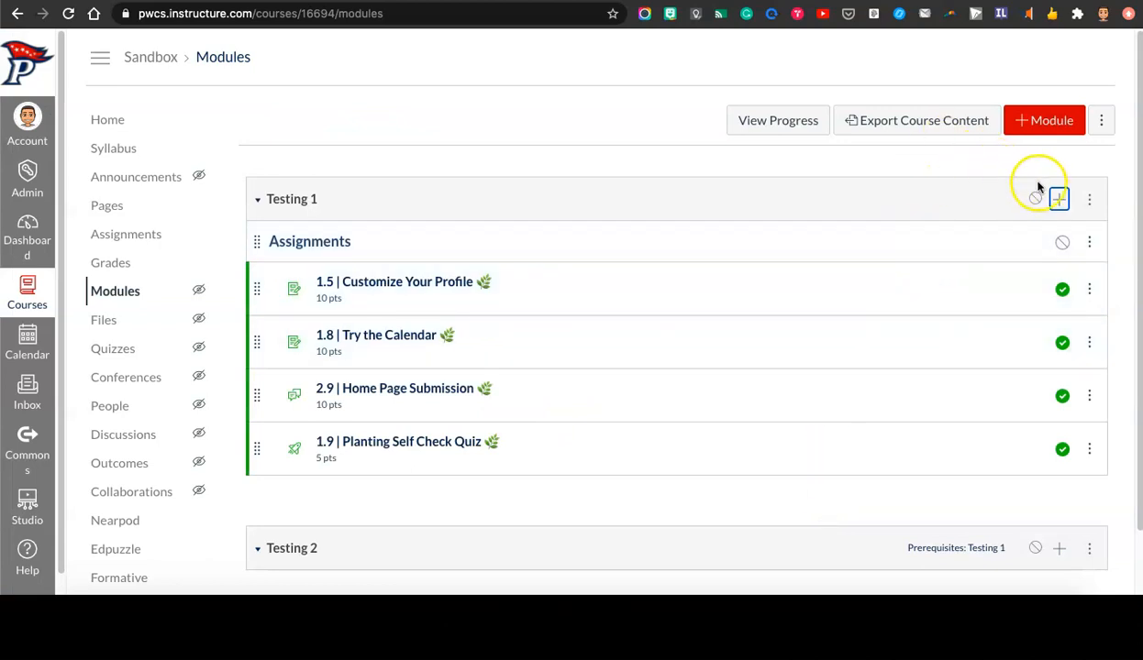
{"action": "left_click", "coordinate": [1057, 202]}
{"action": "left_click", "coordinate": [438, 189]}
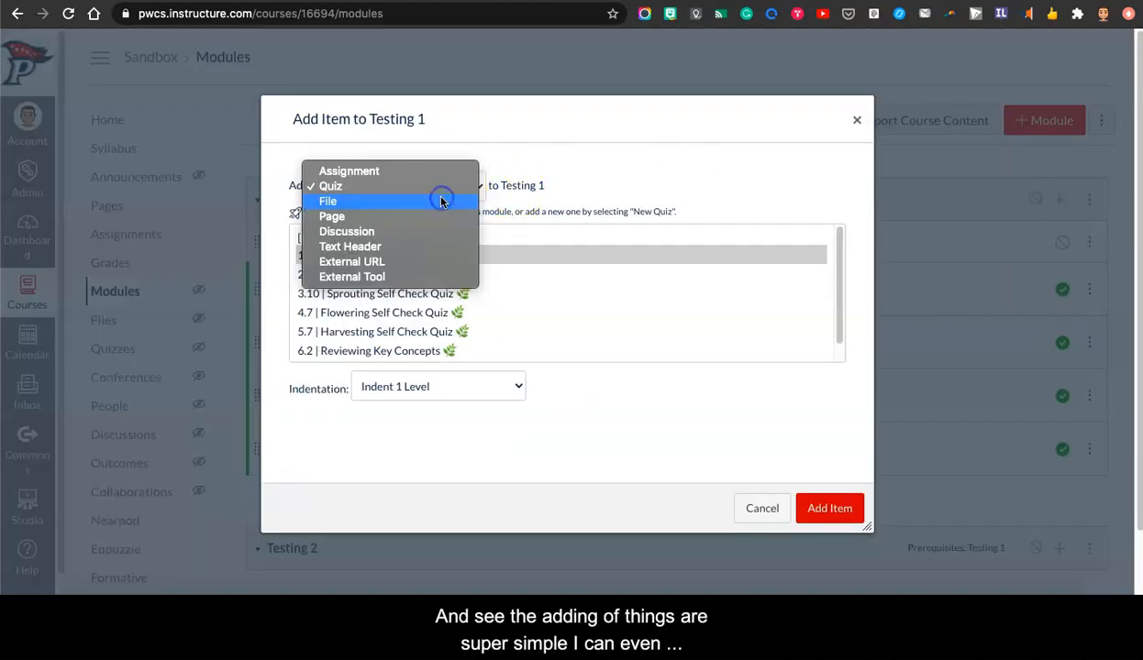
{"action": "left_click", "coordinate": [390, 261]}
{"action": "left_click", "coordinate": [394, 225]}
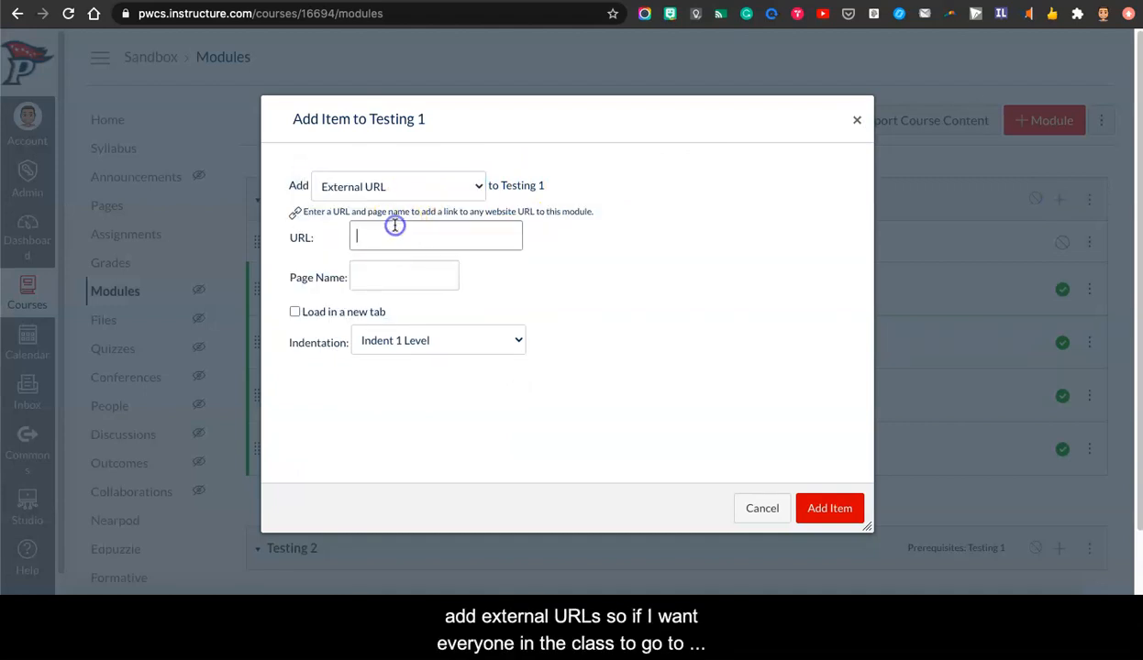
{"action": "type", "text": "www.espn.com"}
{"action": "left_click", "coordinate": [363, 272]}
{"action": "type", "text": "ESPN"}
{"action": "left_click", "coordinate": [294, 313]}
{"action": "left_click", "coordinate": [830, 509]}
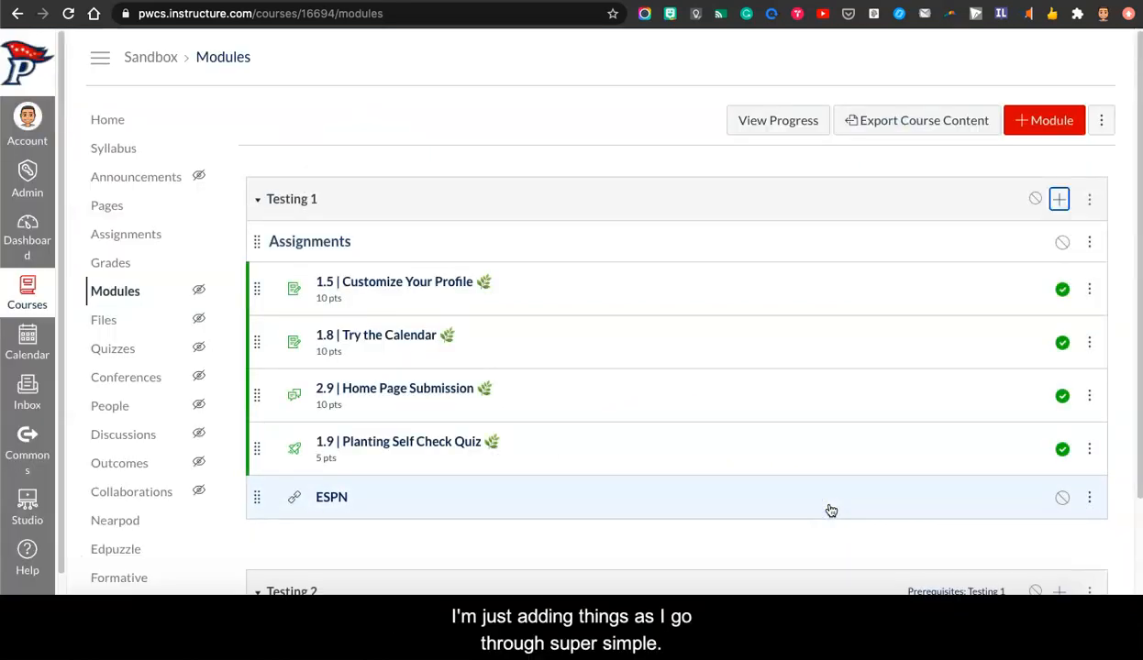
{"action": "left_click", "coordinate": [1061, 497]}
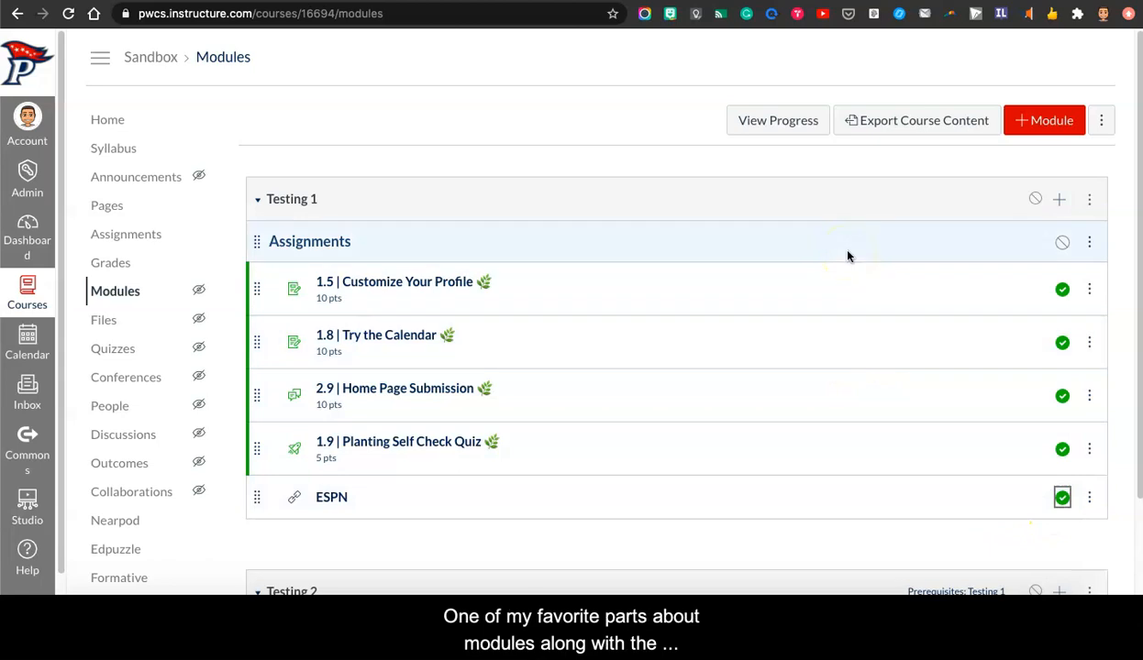
Add a requirement to the Testing 1 module that students mark 1.5 | Customize Your Profile as done.
{"action": "scroll", "coordinate": [848, 256], "scroll_direction": "down", "scroll_amount": 3}
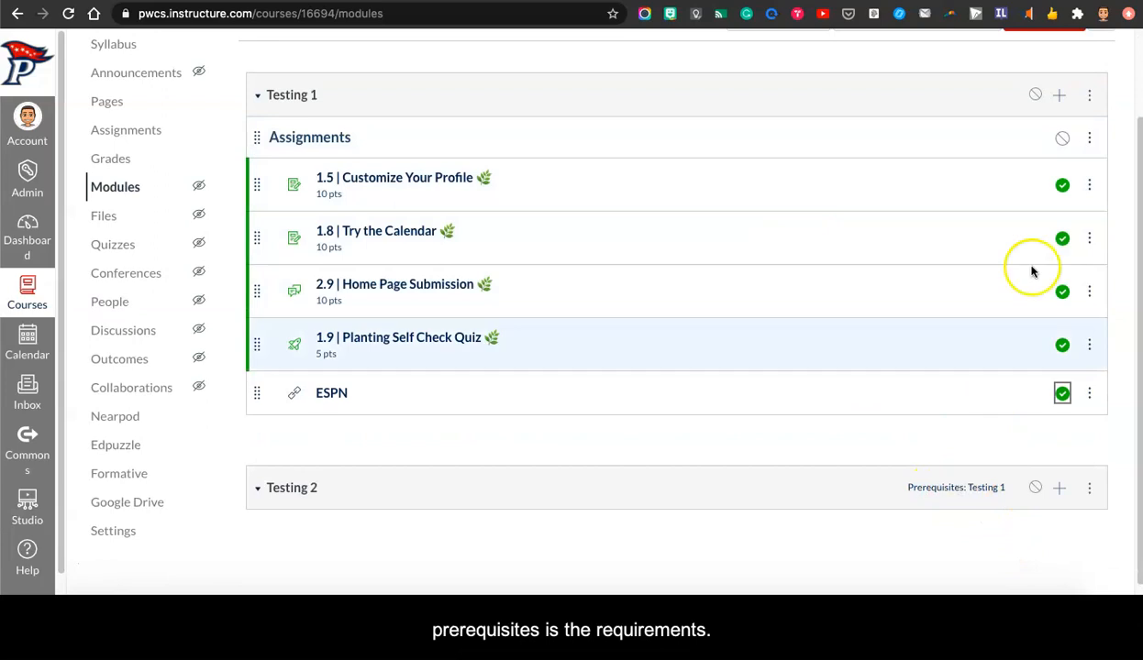
{"action": "left_click", "coordinate": [1091, 98]}
{"action": "left_click", "coordinate": [1056, 142]}
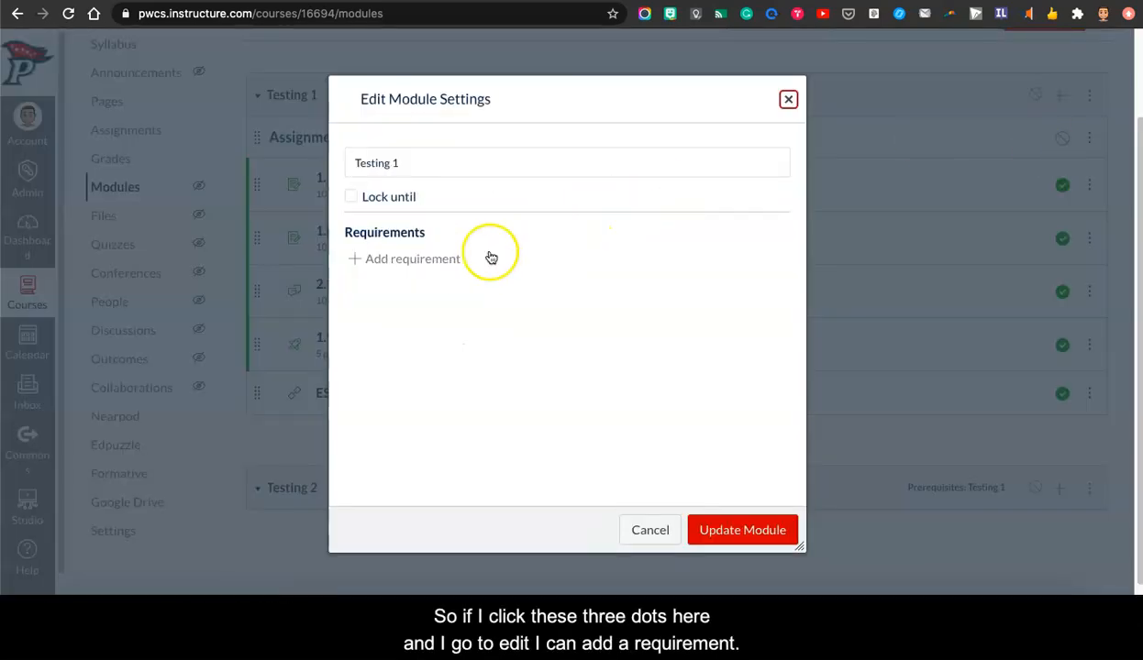
{"action": "left_click", "coordinate": [454, 259]}
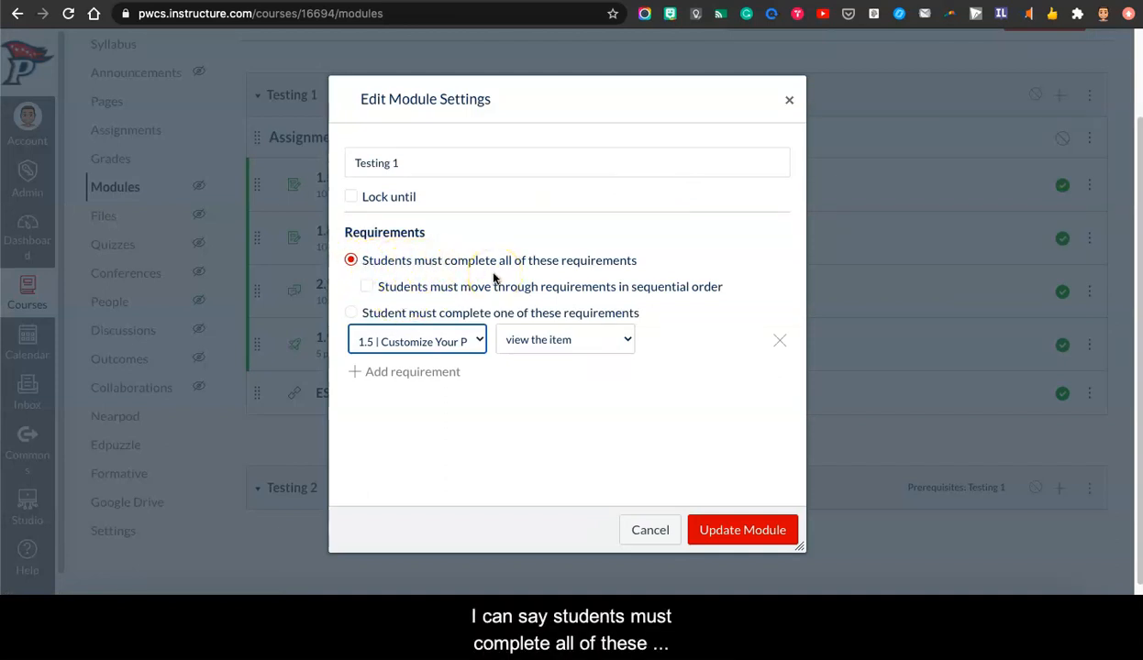
{"action": "left_click", "coordinate": [455, 342]}
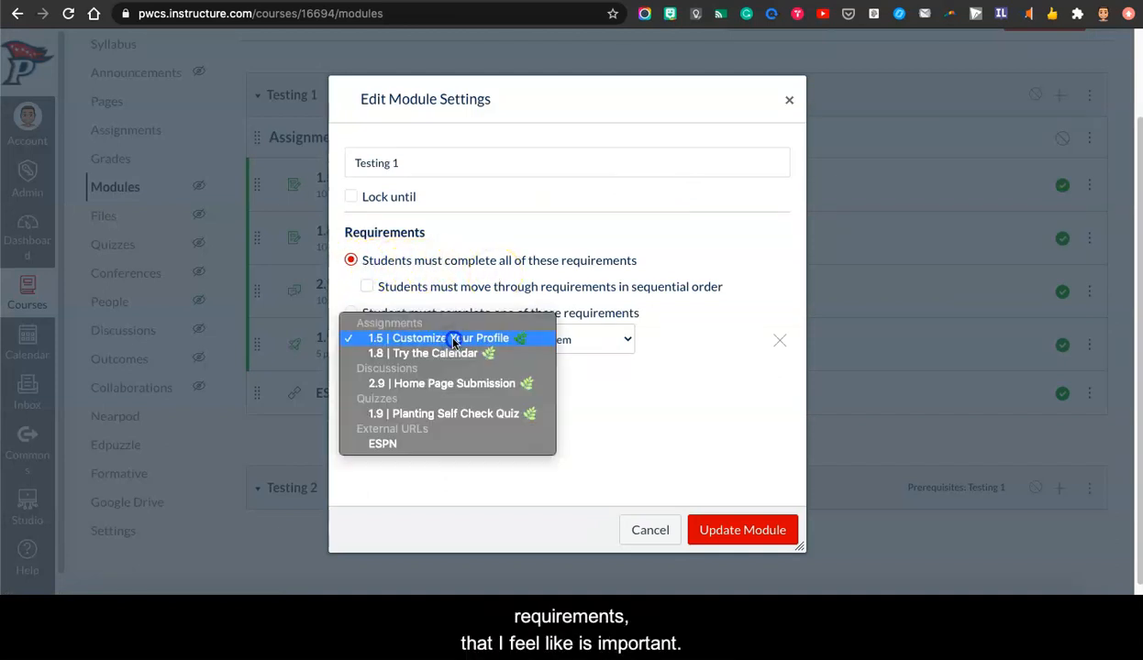
{"action": "left_click", "coordinate": [454, 338]}
{"action": "left_click", "coordinate": [591, 338]}
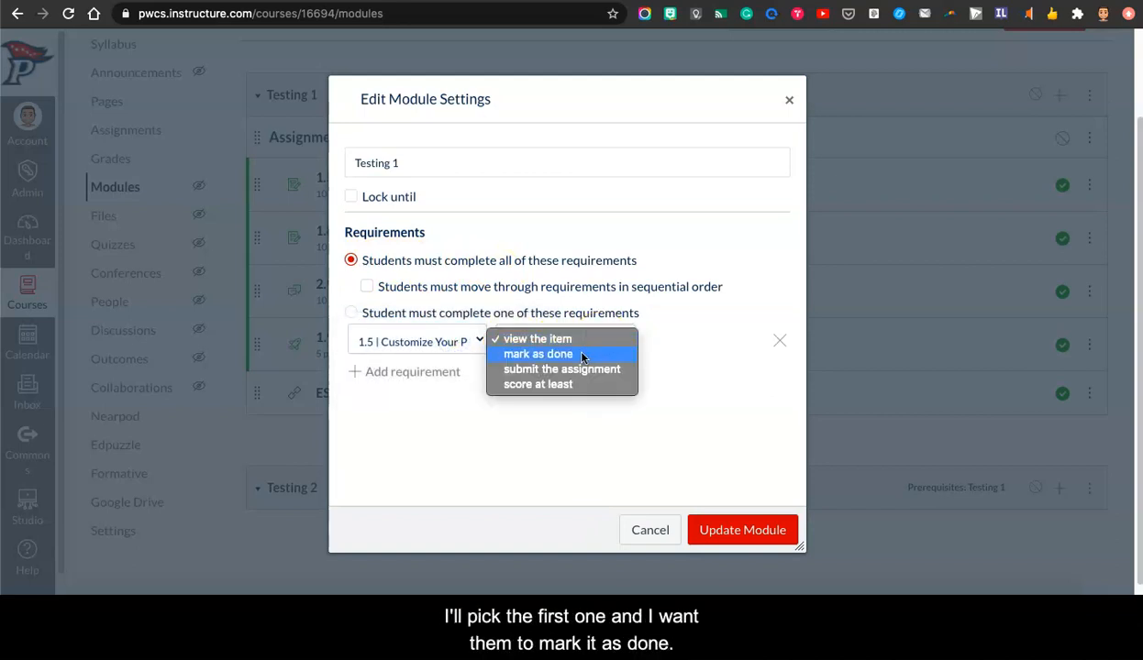
{"action": "left_click", "coordinate": [573, 355]}
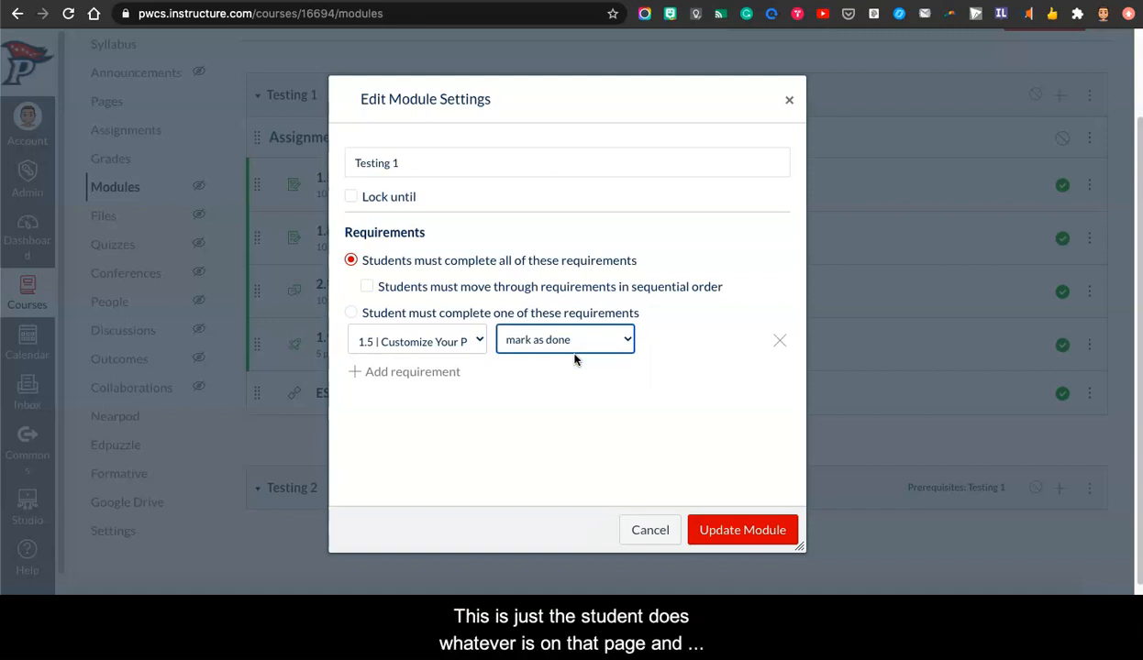
Add a second module requirement that students submit the assignment for 1.8 | Try the Calendar.
{"action": "left_click", "coordinate": [401, 372]}
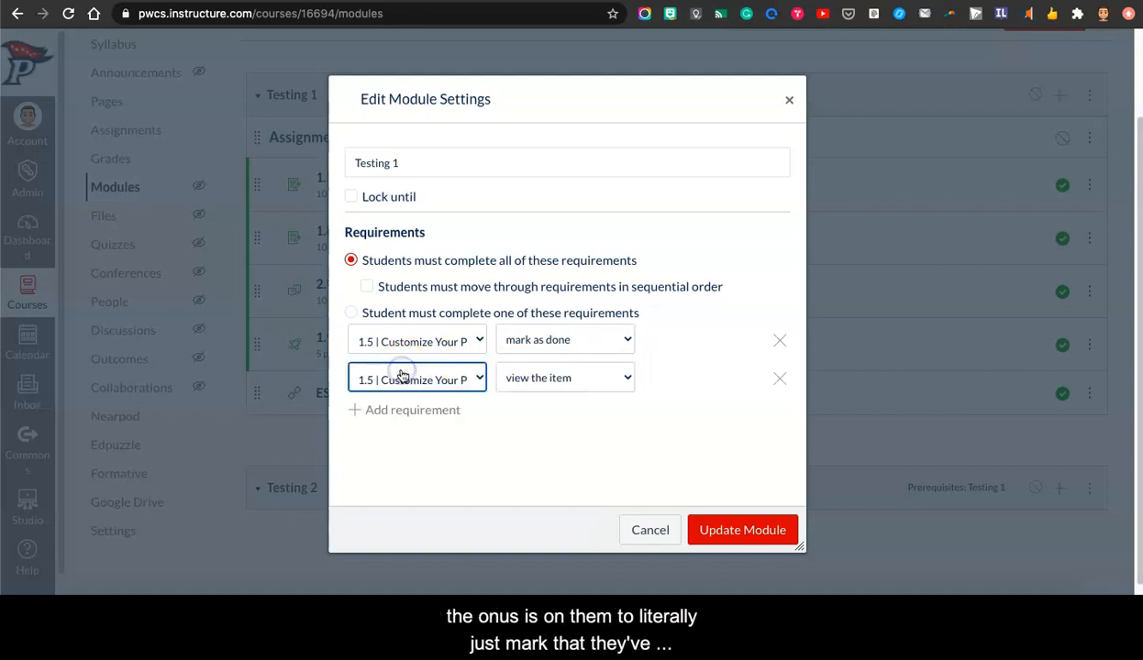
{"action": "left_click", "coordinate": [565, 376]}
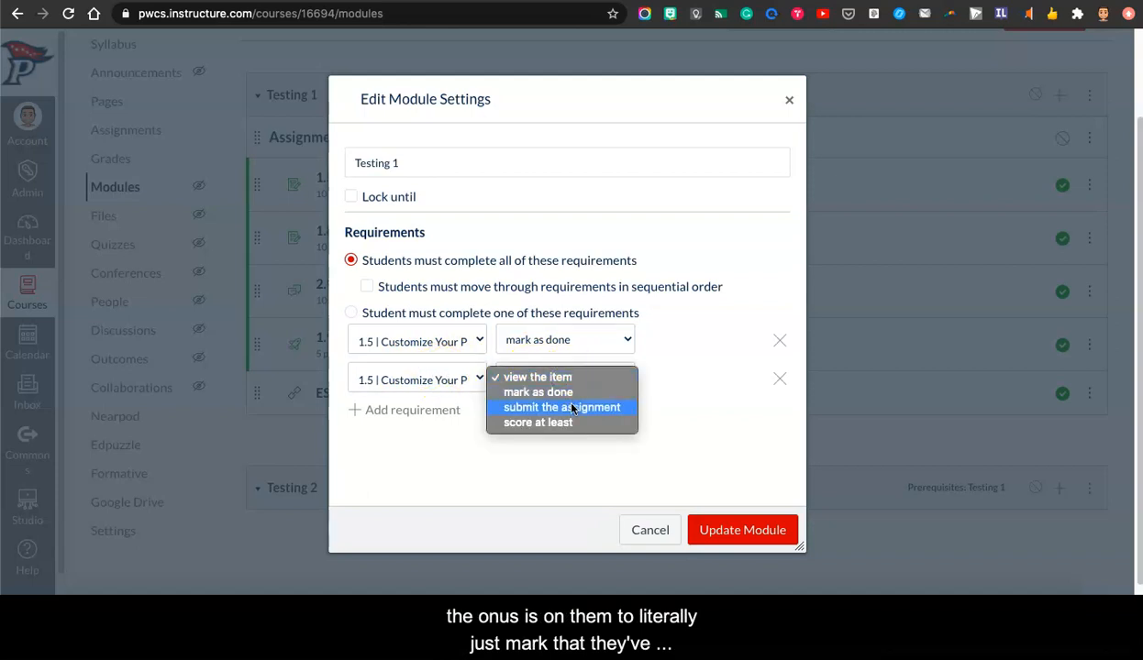
{"action": "left_click", "coordinate": [573, 404]}
{"action": "left_click", "coordinate": [401, 411]}
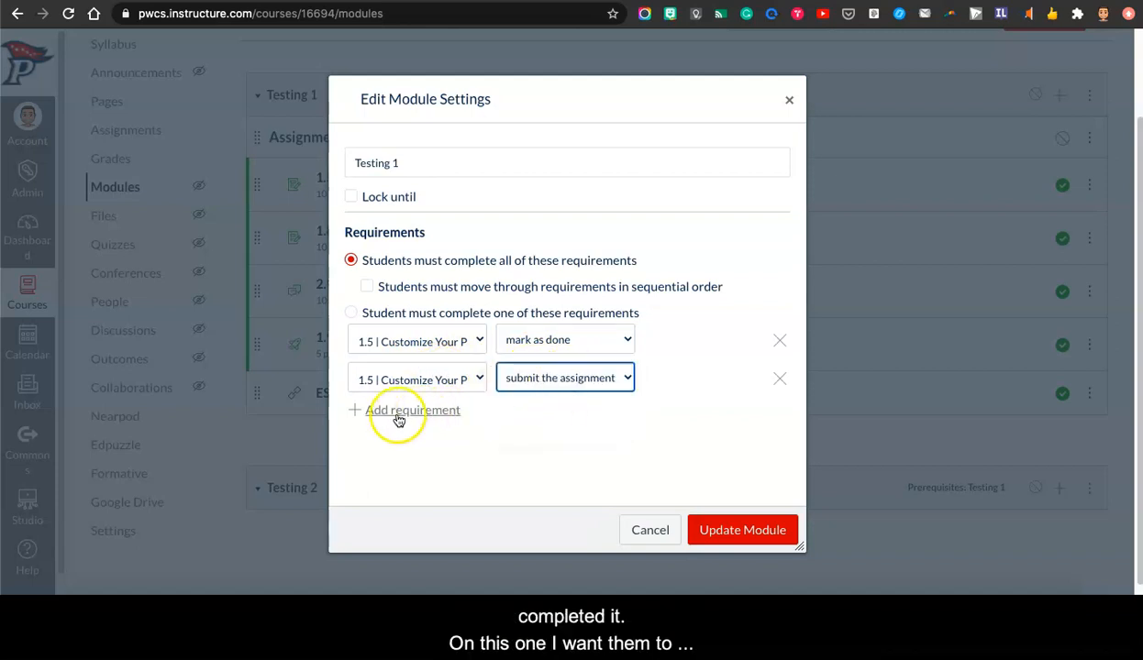
{"action": "left_click", "coordinate": [398, 418]}
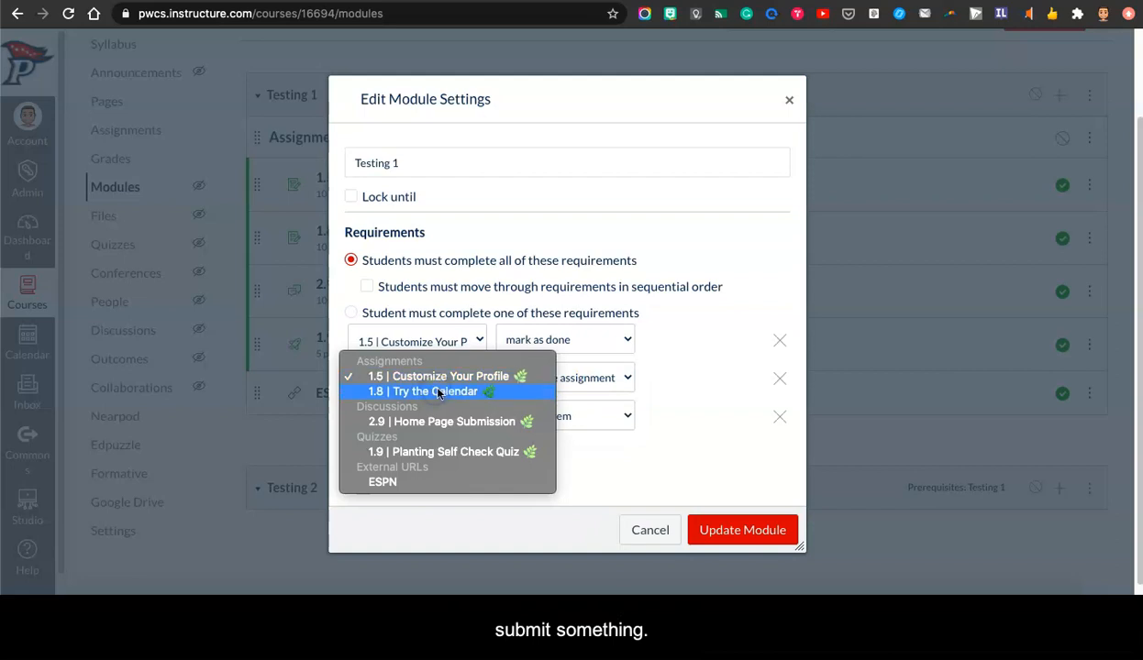
{"action": "left_click", "coordinate": [439, 391]}
{"action": "left_click", "coordinate": [596, 379]}
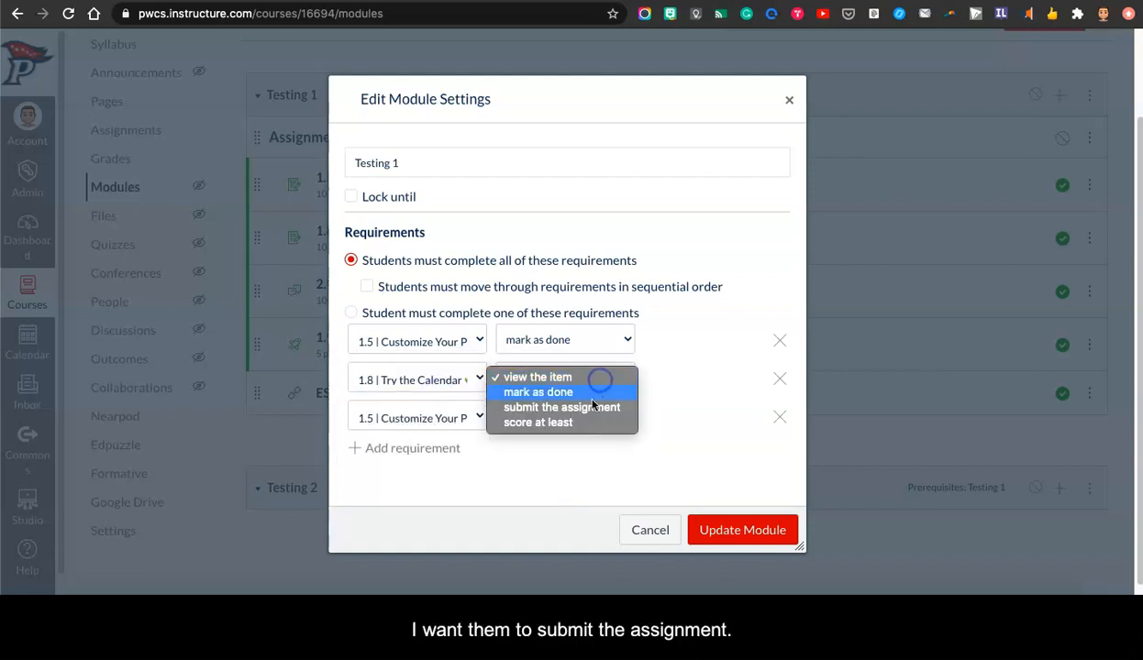
{"action": "left_click", "coordinate": [585, 407]}
Set the third requirement so students contribute to the page for the discussion 2.9 | Home Page Submission.
{"action": "left_click", "coordinate": [426, 418]}
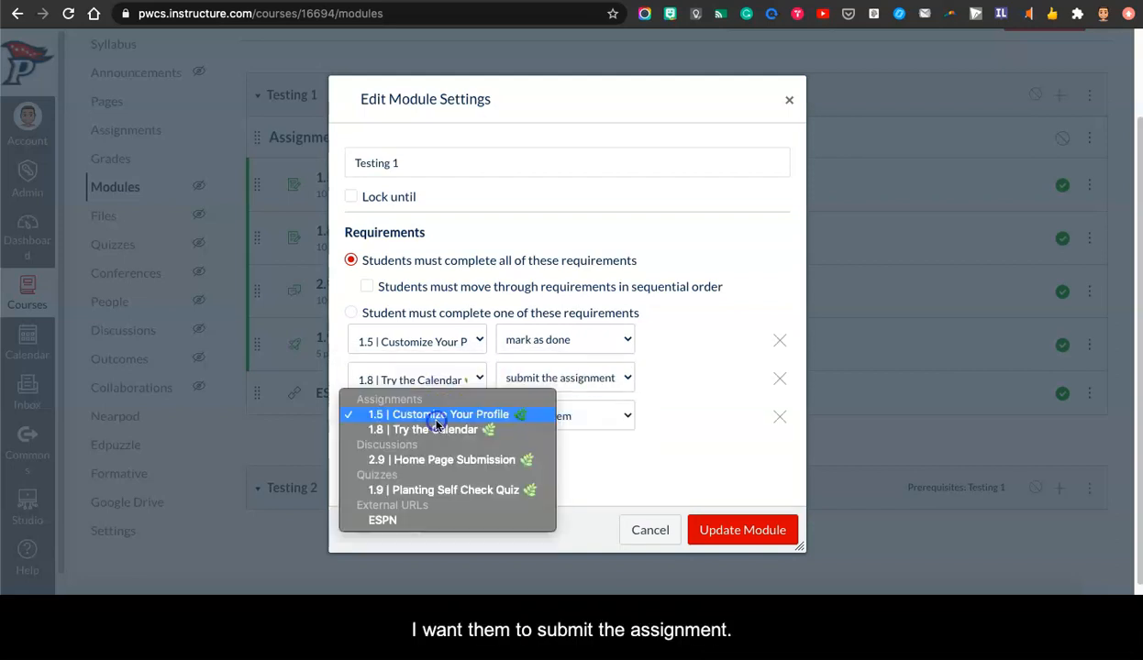
{"action": "left_click", "coordinate": [410, 460]}
{"action": "left_click", "coordinate": [557, 416]}
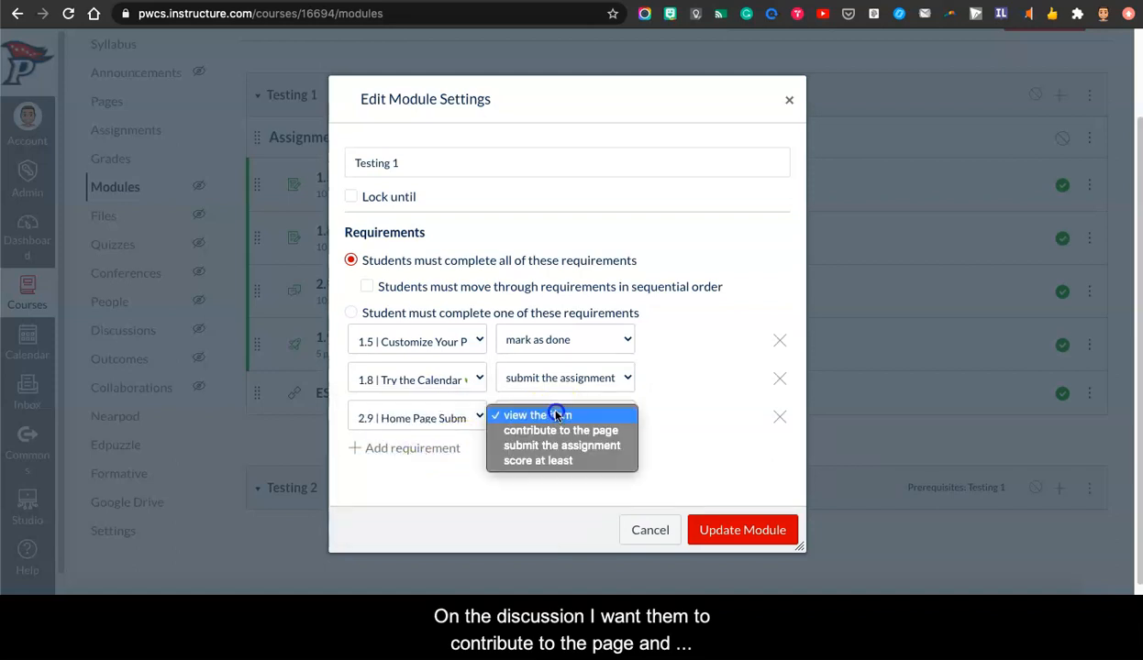
{"action": "left_click", "coordinate": [550, 431]}
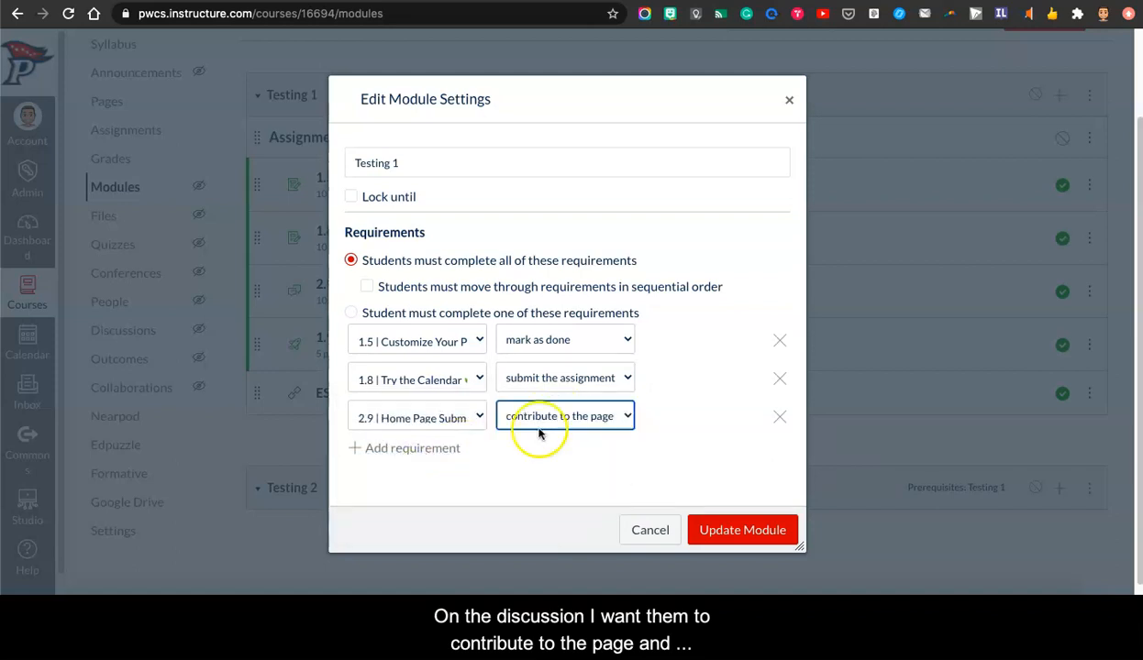
Add a fourth requirement that students view the ESPN link.
{"action": "left_click", "coordinate": [413, 448]}
{"action": "left_click", "coordinate": [427, 454]}
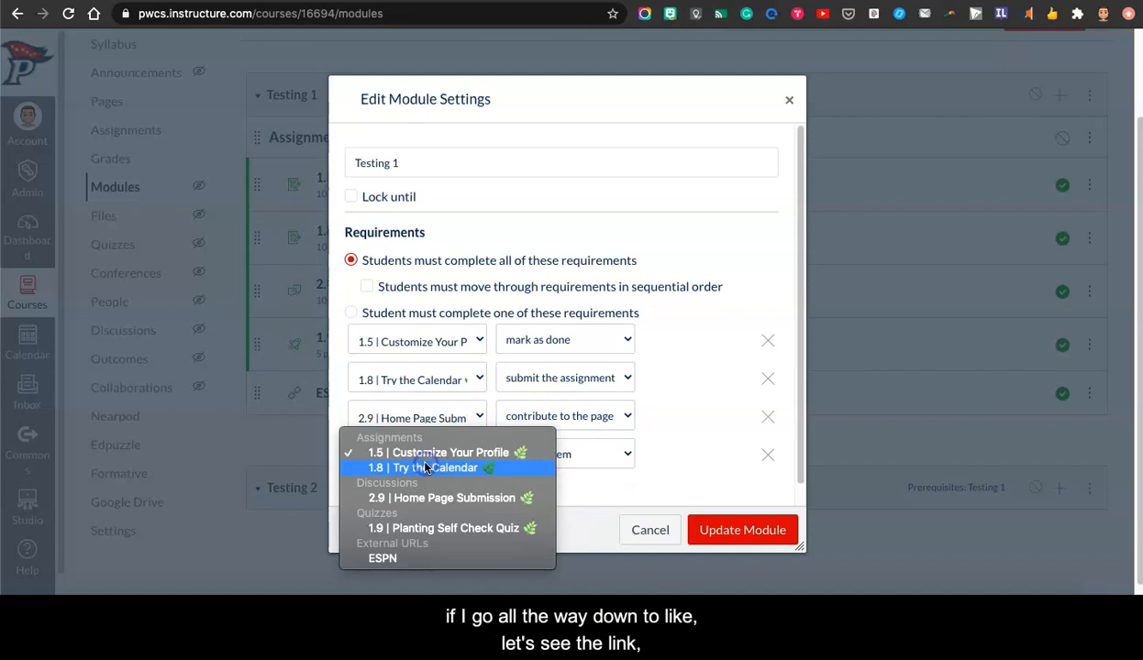
{"action": "left_click", "coordinate": [400, 559]}
{"action": "left_click", "coordinate": [567, 454]}
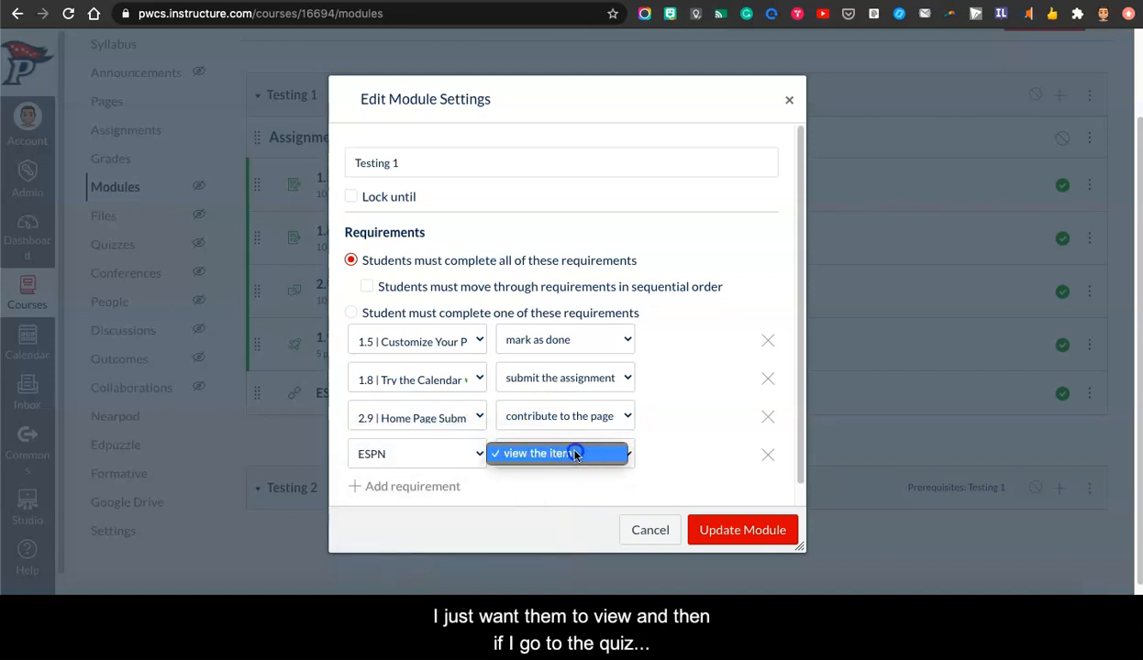
{"action": "left_click", "coordinate": [569, 455]}
Add a requirement to score at least 4 on 1.9 | Planting Self Check Quiz, and save the Testing 1 module settings.
{"action": "left_click", "coordinate": [418, 487]}
{"action": "left_click", "coordinate": [396, 495]}
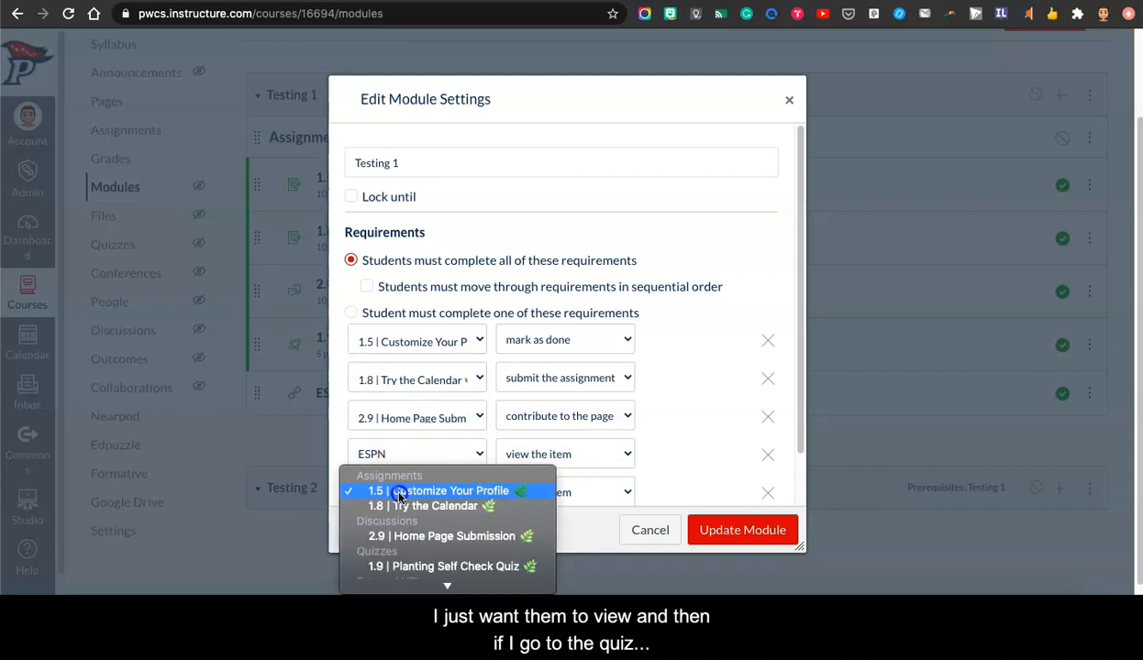
{"action": "scroll", "coordinate": [414, 511], "scroll_direction": "down", "scroll_amount": 1}
{"action": "left_click", "coordinate": [404, 552]}
{"action": "scroll", "coordinate": [540, 498], "scroll_direction": "down", "scroll_amount": 1}
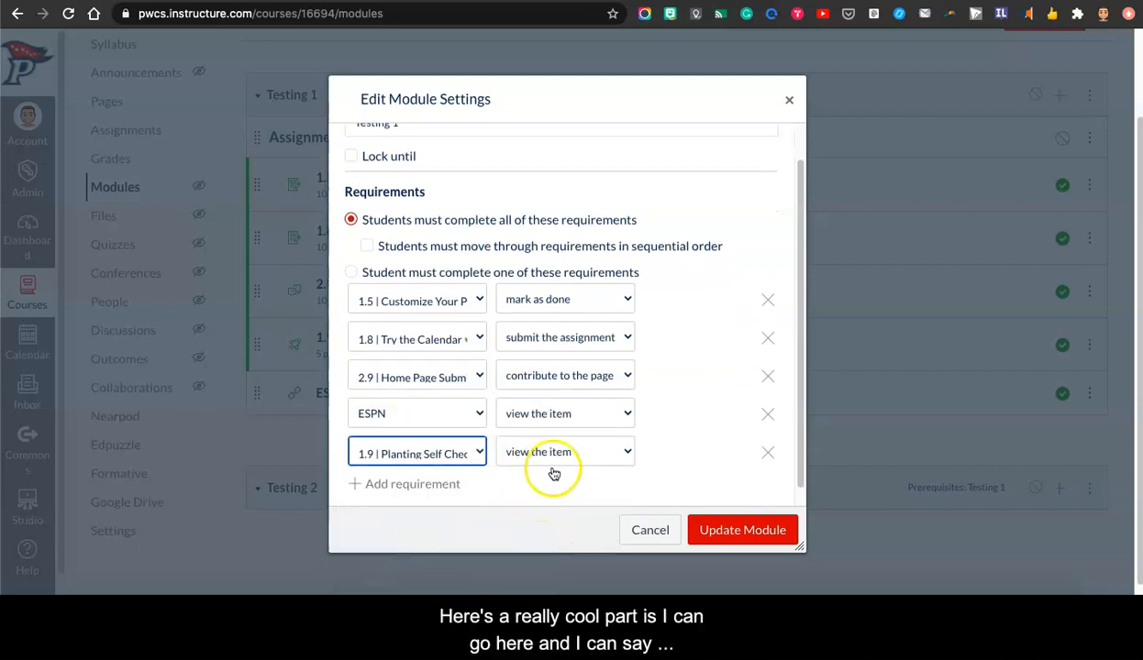
{"action": "left_click", "coordinate": [550, 453]}
{"action": "left_click", "coordinate": [553, 483]}
{"action": "left_click", "coordinate": [652, 451]}
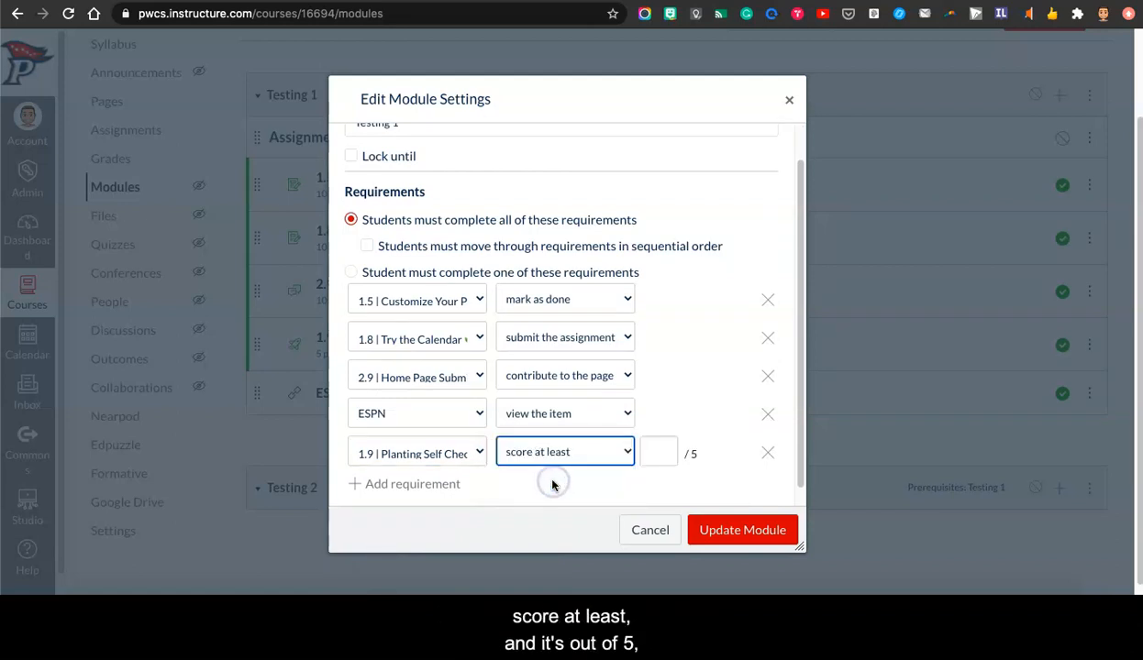
{"action": "type", "text": "4"}
{"action": "left_click", "coordinate": [756, 530]}
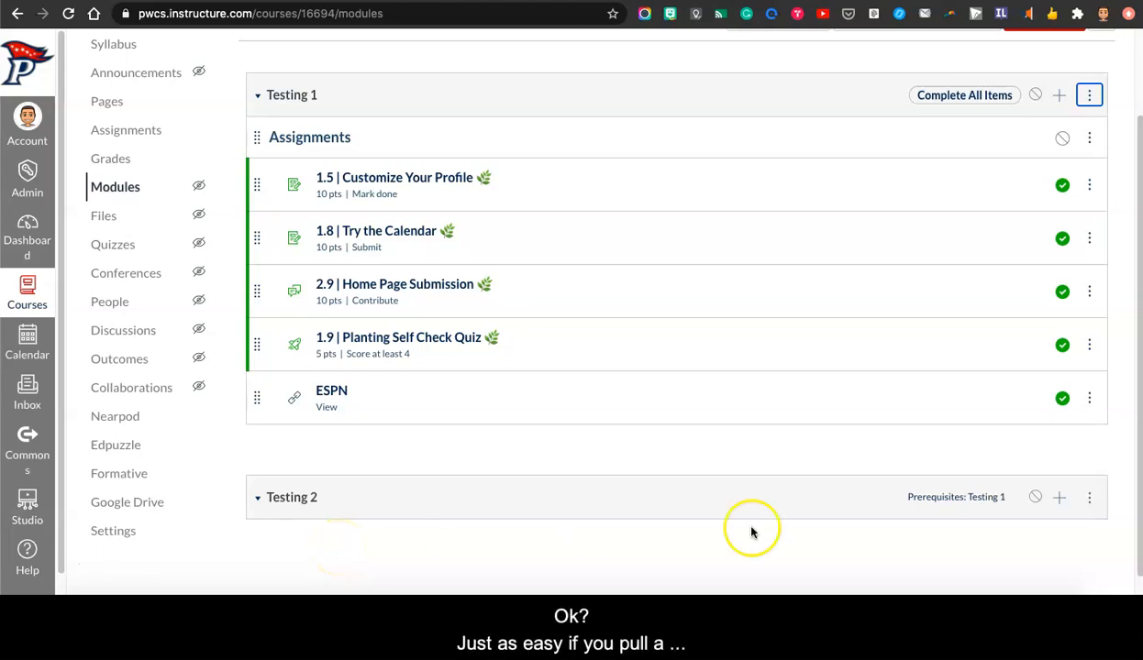
Remove the ESPN link from the Testing 1 module.
{"action": "scroll", "coordinate": [592, 531], "scroll_direction": "up", "scroll_amount": 2}
{"action": "scroll", "coordinate": [837, 423], "scroll_direction": "down", "scroll_amount": 1}
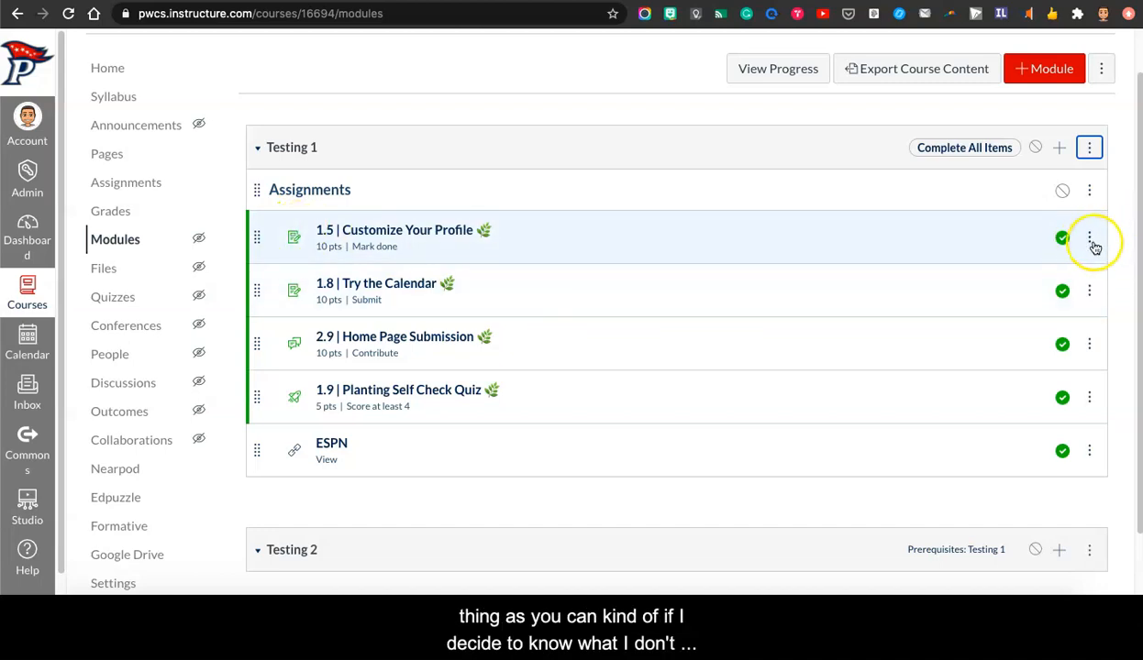
{"action": "left_click", "coordinate": [1090, 456]}
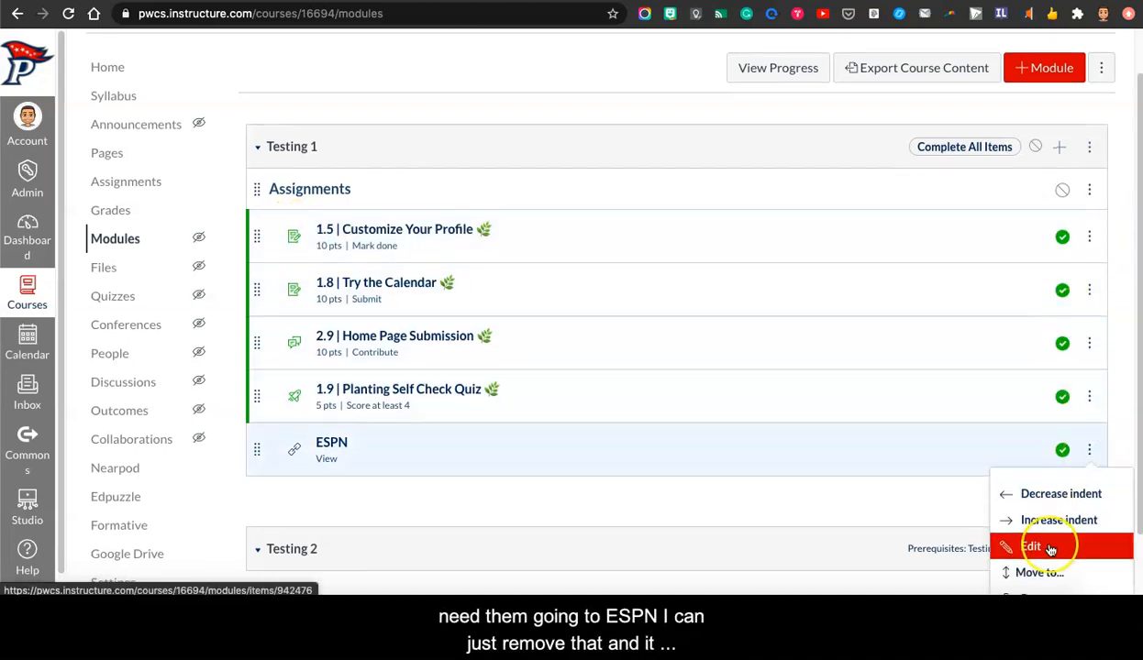
{"action": "scroll", "coordinate": [1046, 540], "scroll_direction": "down", "scroll_amount": 2}
{"action": "left_click", "coordinate": [1045, 543]}
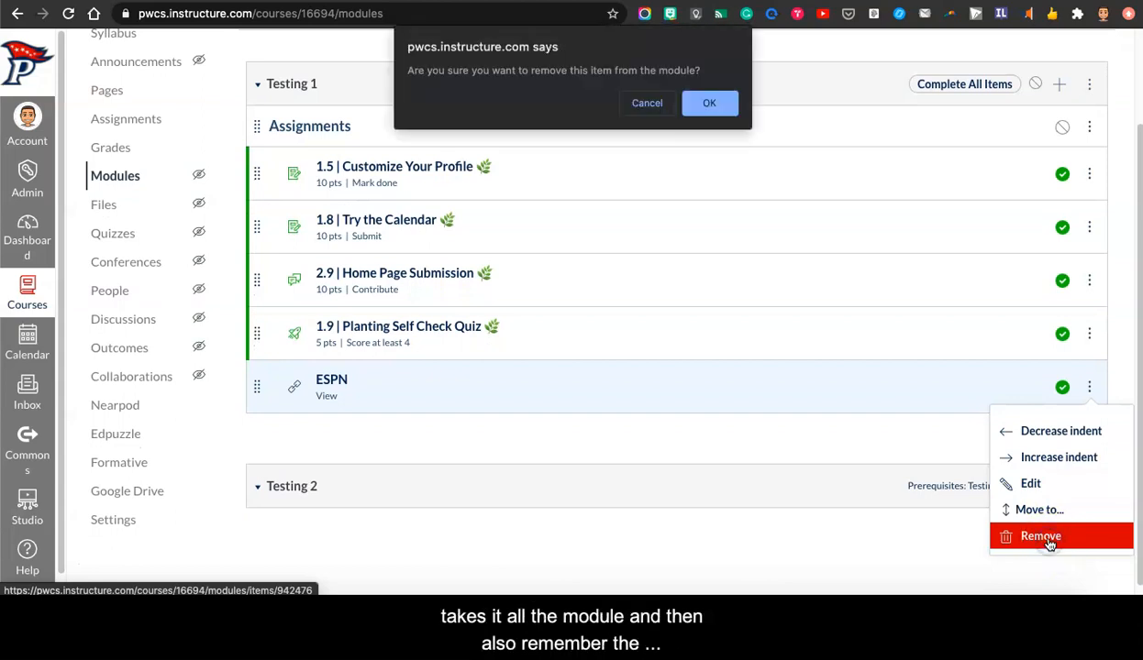
{"action": "left_click", "coordinate": [697, 108]}
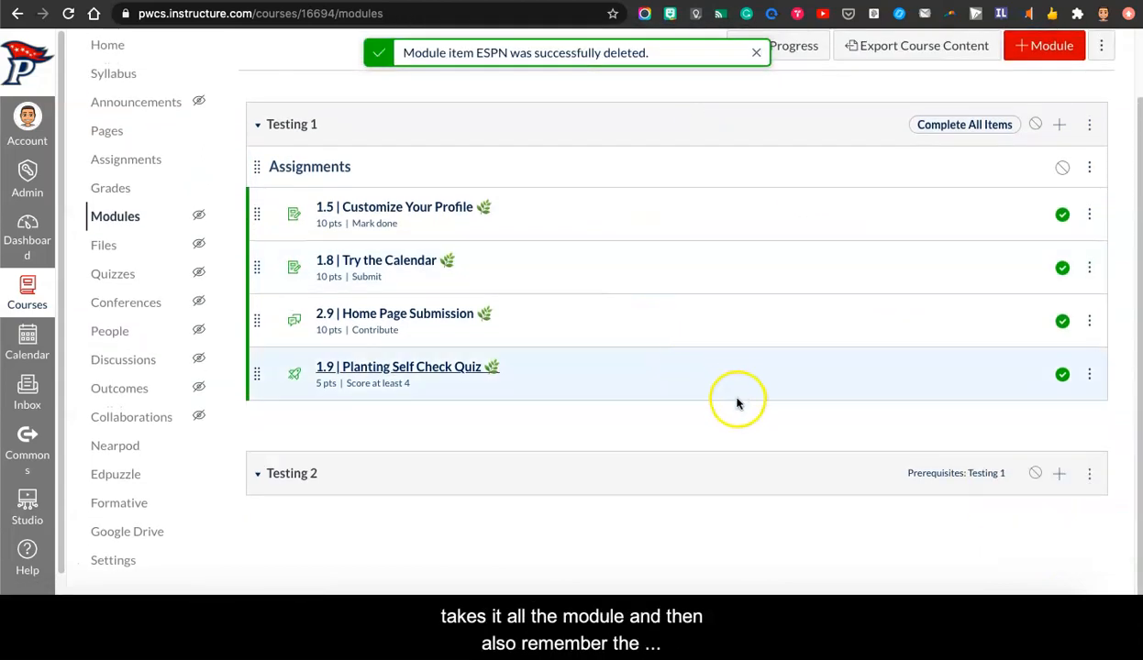